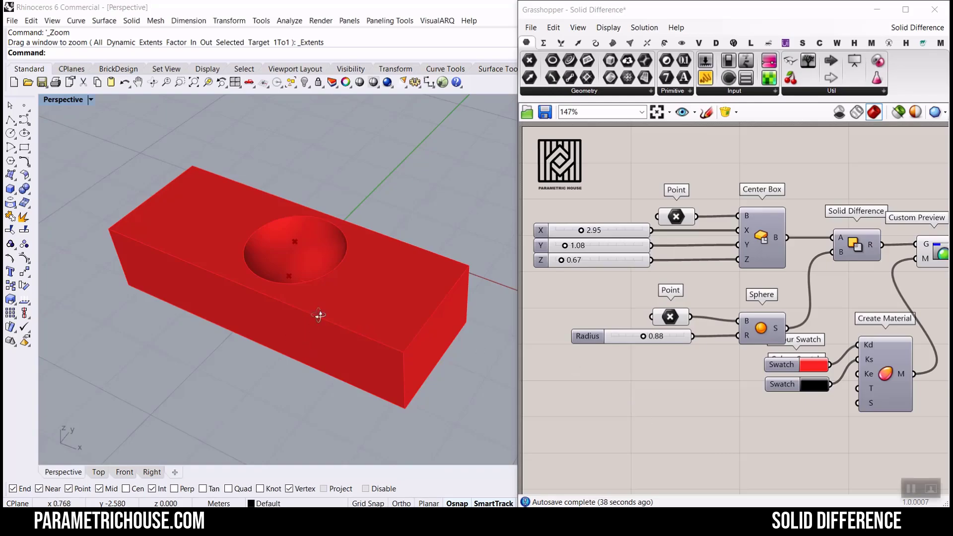
Step: Show the Sphere preview and a translucent Center Box preview in Rhino
mouse_move(315, 314)
right_mouse_down()
mouse_move(341, 298)
mouse_move(308, 322)
mouse_move(350, 251)
mouse_move(302, 324)
right_mouse_up()
scroll(298, 327, "up", 3)
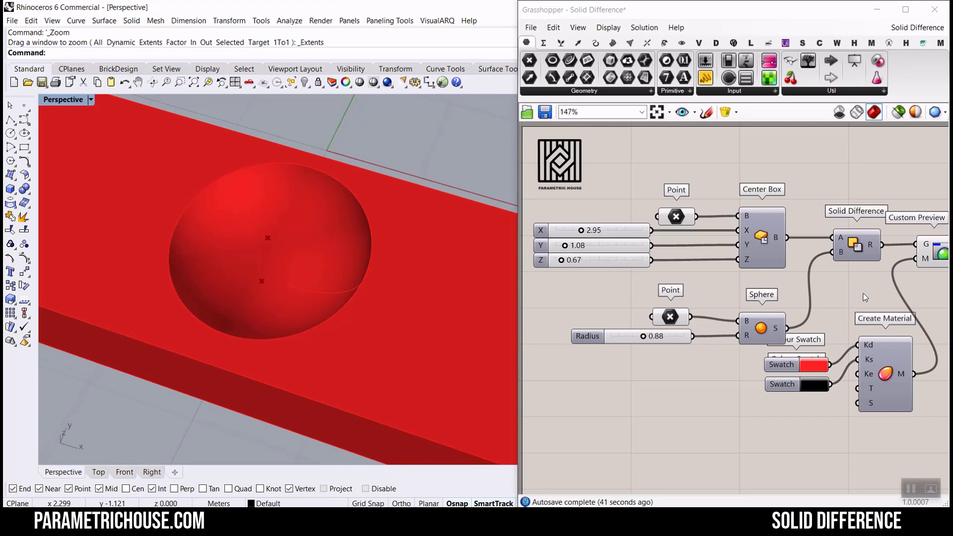
right_click(761, 327)
left_click(774, 345)
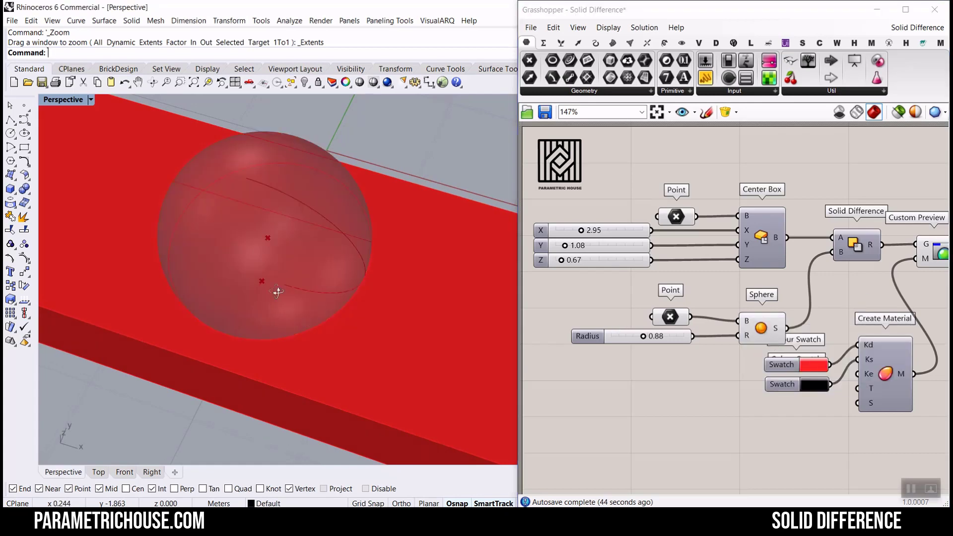
right_click_drag(277, 292, 323, 252)
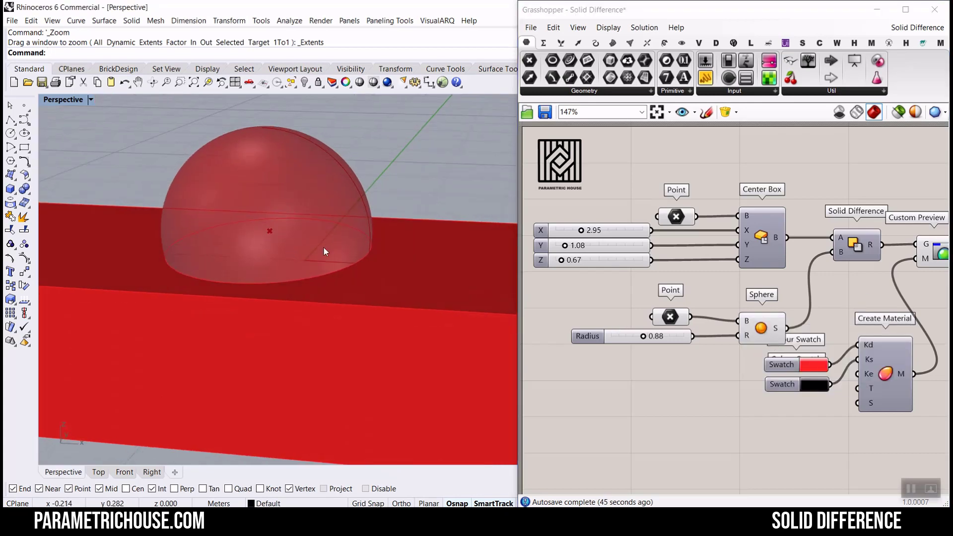
right_click(758, 232)
left_click(768, 249)
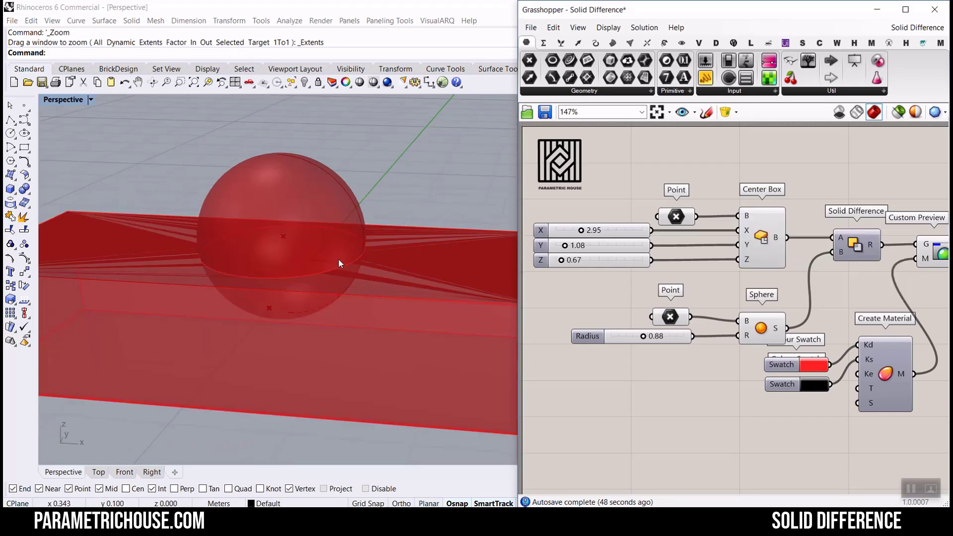
Step: Turn off the Center Box and Sphere previews to reveal the hole in the solid box
left_click(744, 243)
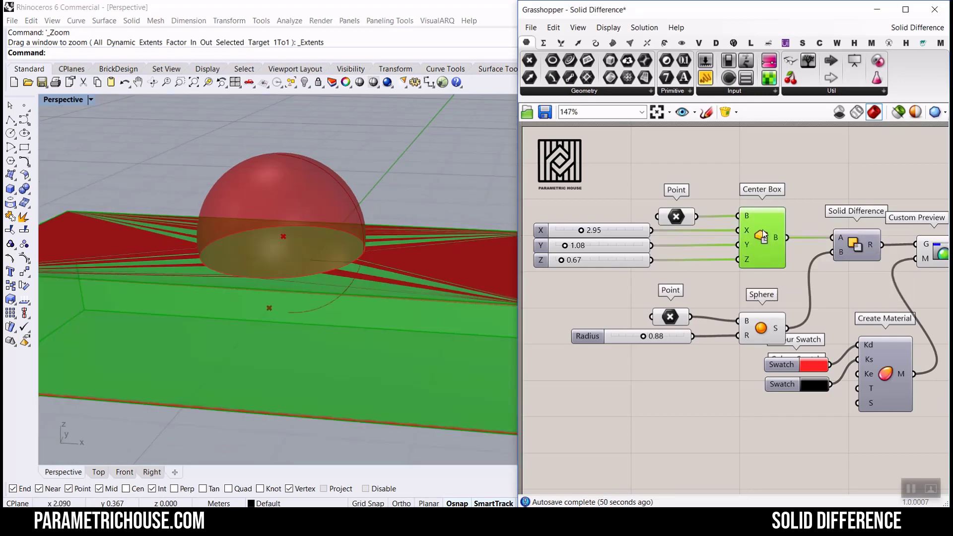
right_click(764, 232)
left_click(771, 250)
right_click(764, 325)
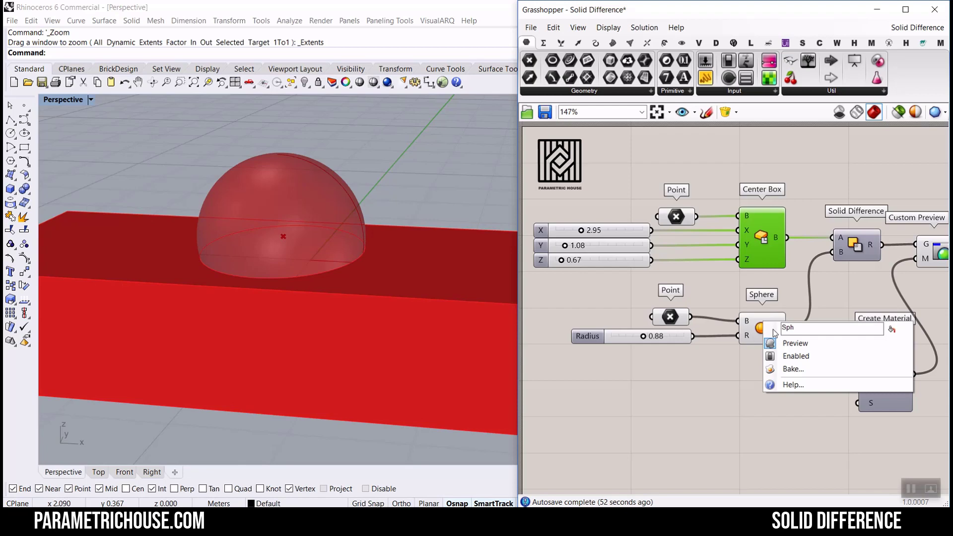
left_click(774, 343)
scroll(794, 263, "up", 2)
right_click_drag(298, 270, 321, 274)
Step: Move the first Point along Z and lower the sphere's centre point with its gumball
right_click_drag(679, 259, 823, 264)
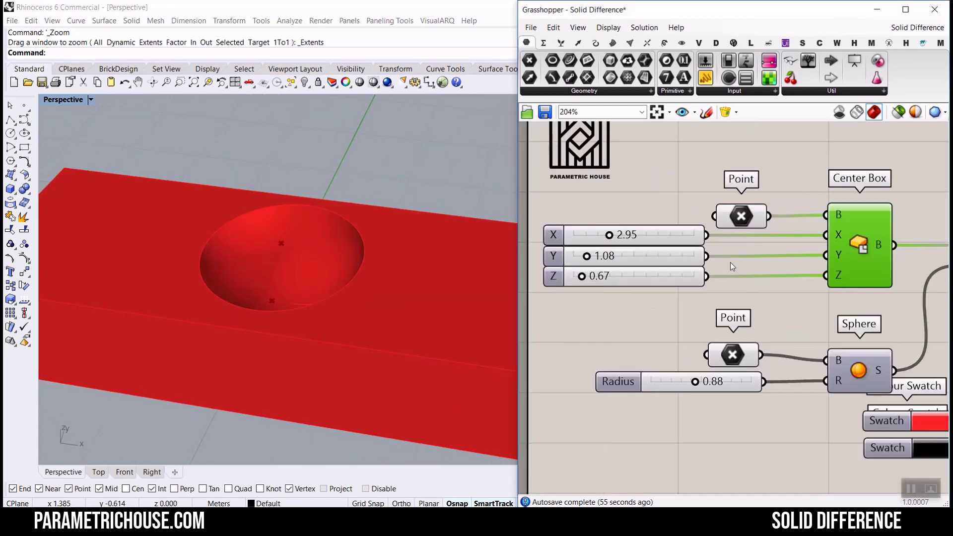
left_click(741, 216)
mouse_move(269, 285)
left_mouse_down()
mouse_move(263, 245)
mouse_move(260, 308)
mouse_move(263, 278)
left_mouse_up()
left_click(733, 355)
left_click_drag(278, 224, 406, 298)
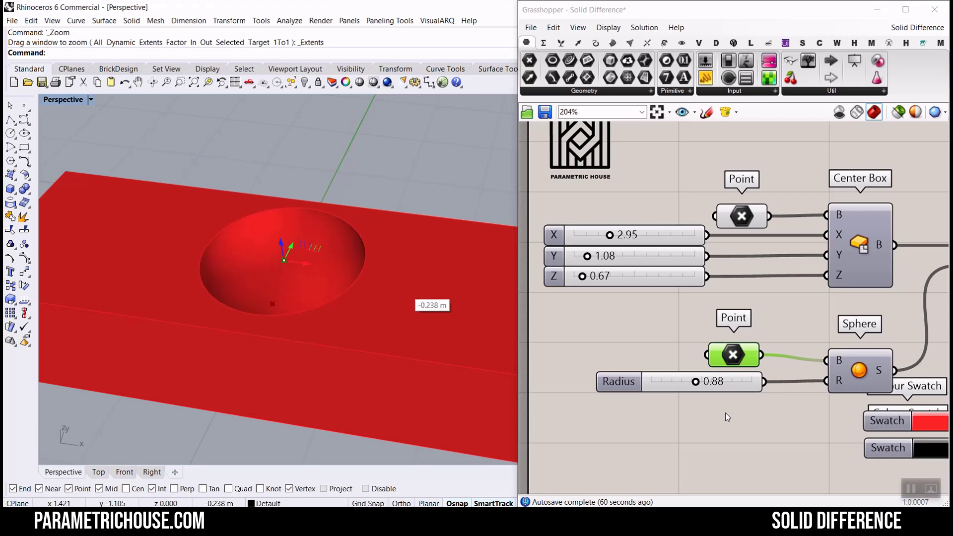
Step: Raise the sphere Radius from 0.88 to 1.49 and shift the sphere sideways along X
left_click_drag(693, 382, 726, 381)
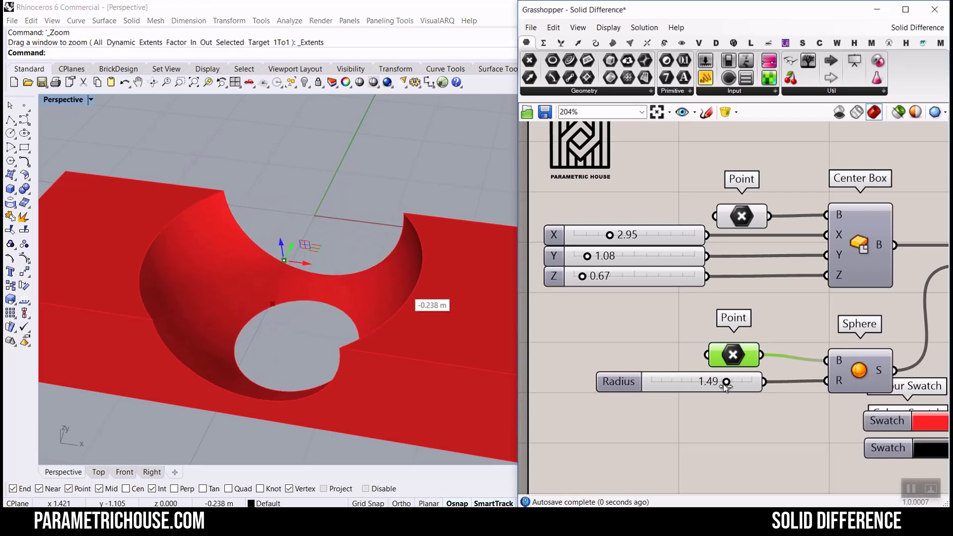
scroll(300, 284, "down", 3)
mouse_move(320, 276)
left_mouse_down()
mouse_move(430, 296)
mouse_move(219, 261)
mouse_move(299, 281)
mouse_move(332, 270)
left_mouse_up()
scroll(317, 276, "up", 2)
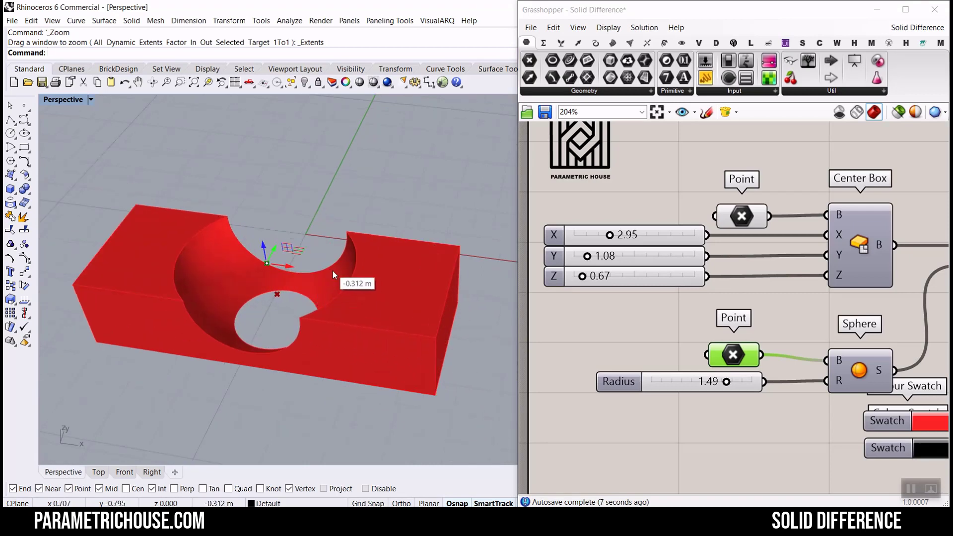
scroll(723, 239, "down", 3)
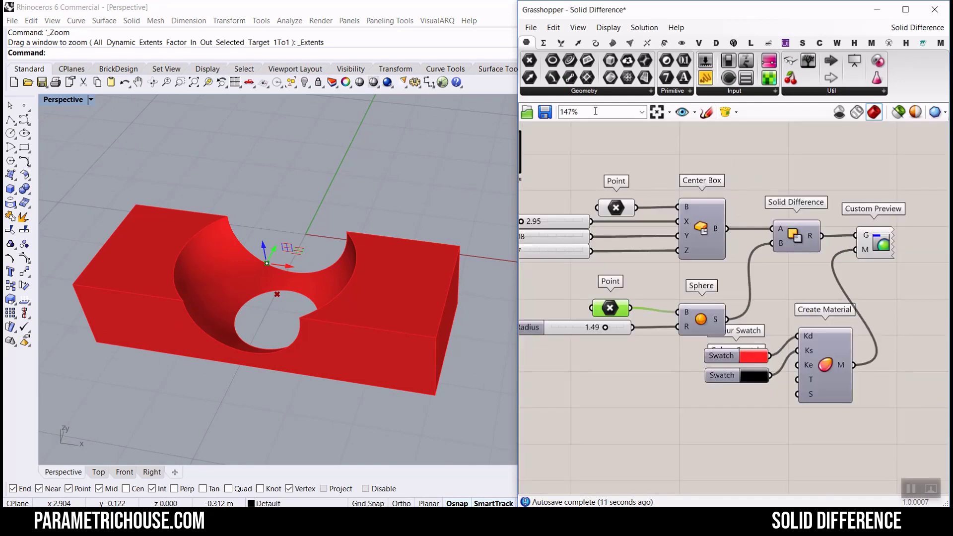
Step: Start a new empty definition and place a Domain Box from the Surface Primitive list
left_click(531, 28)
left_click(546, 41)
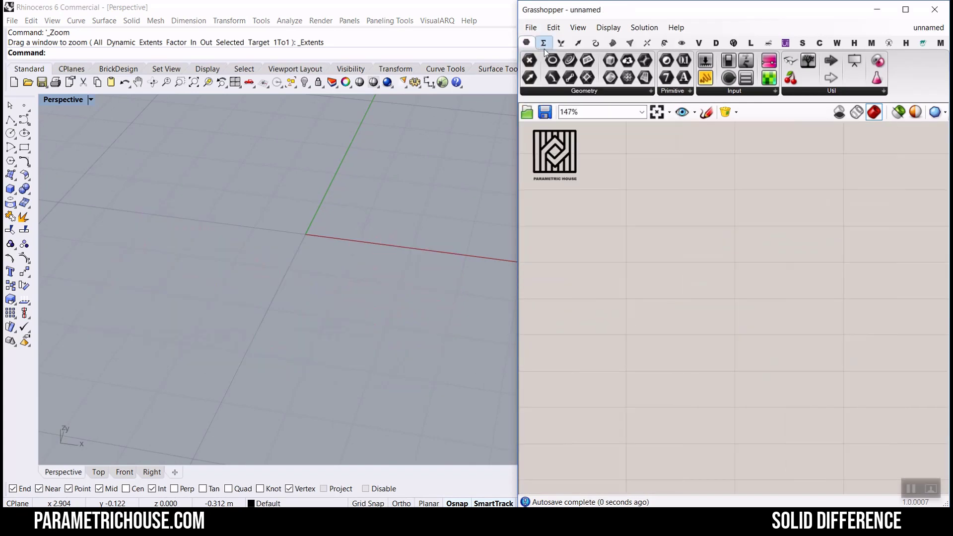
left_click(614, 44)
left_click(738, 92)
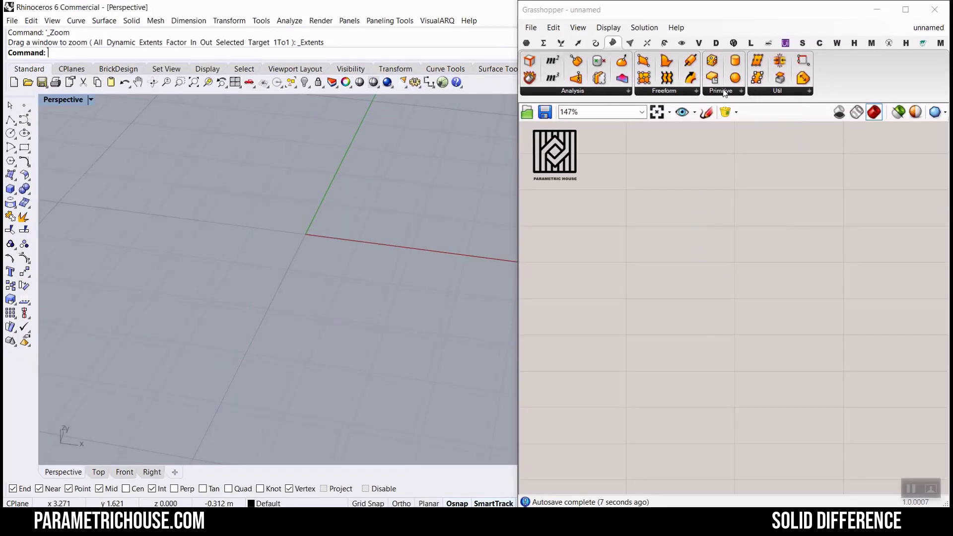
left_click(725, 92)
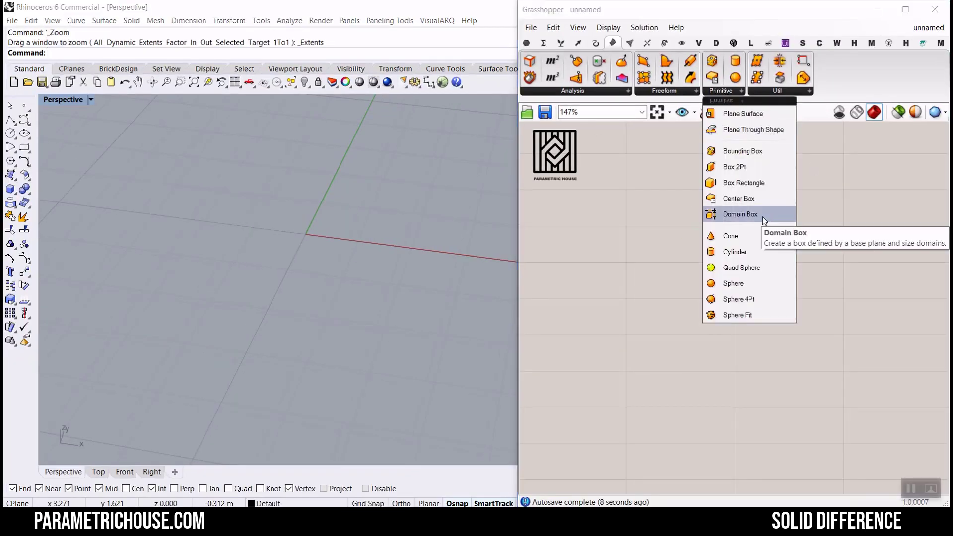
left_click(739, 214)
left_click(623, 221)
scroll(620, 220, "up", 3)
Step: Move the Domain Box component to the right side of the canvas
left_click(527, 42)
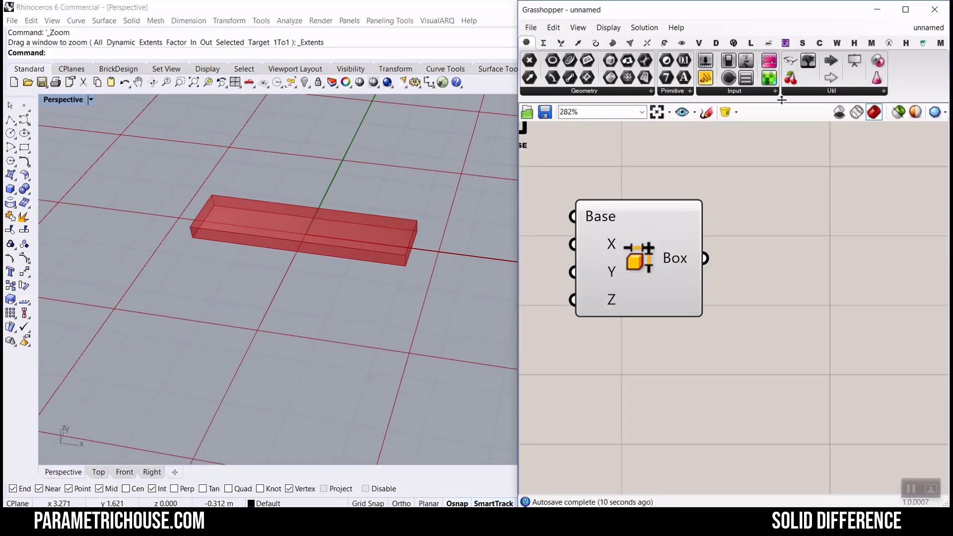
scroll(823, 267, "down", 4)
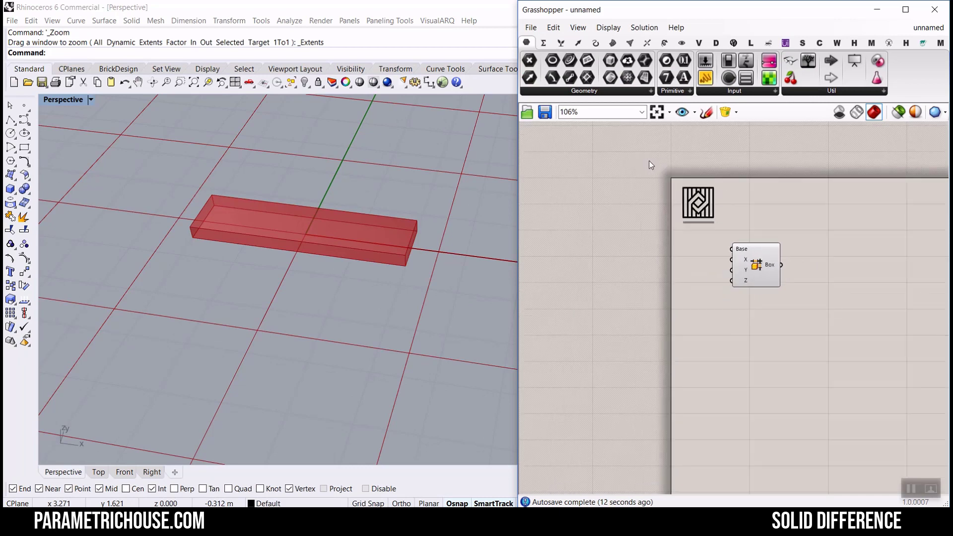
scroll(805, 297, "up", 3)
left_click_drag(707, 239, 832, 256)
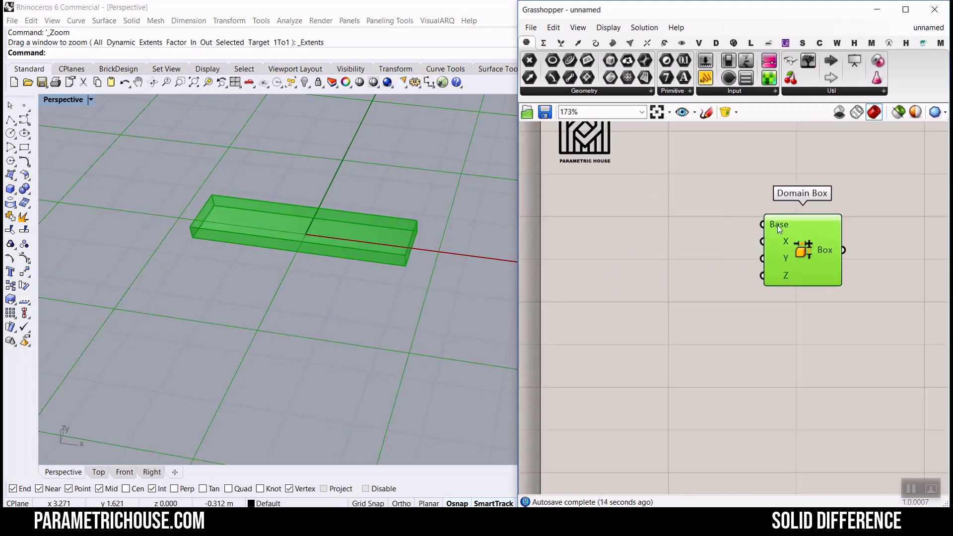
Step: Create a number slider set to 12.55 next to the Domain Box
mouse_move(777, 225)
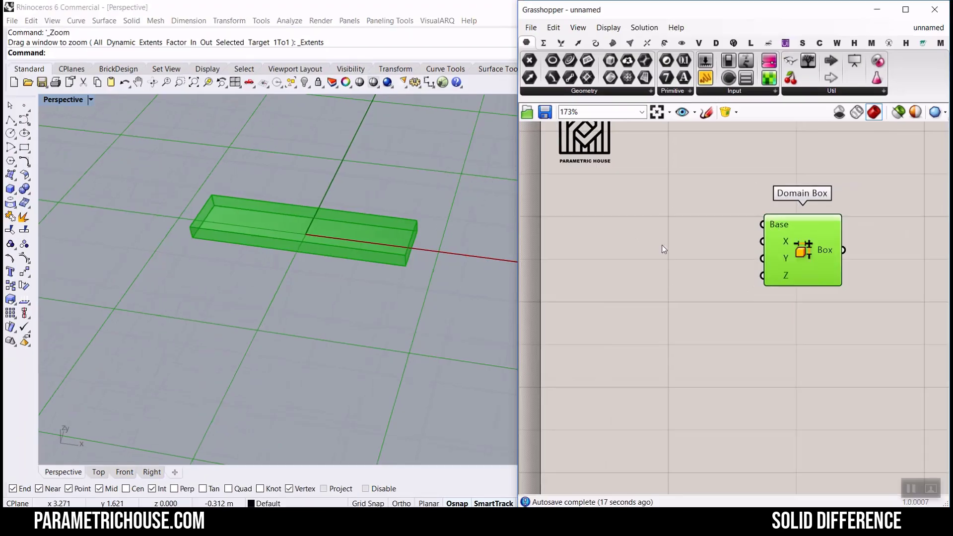
scroll(253, 258, "down", 5)
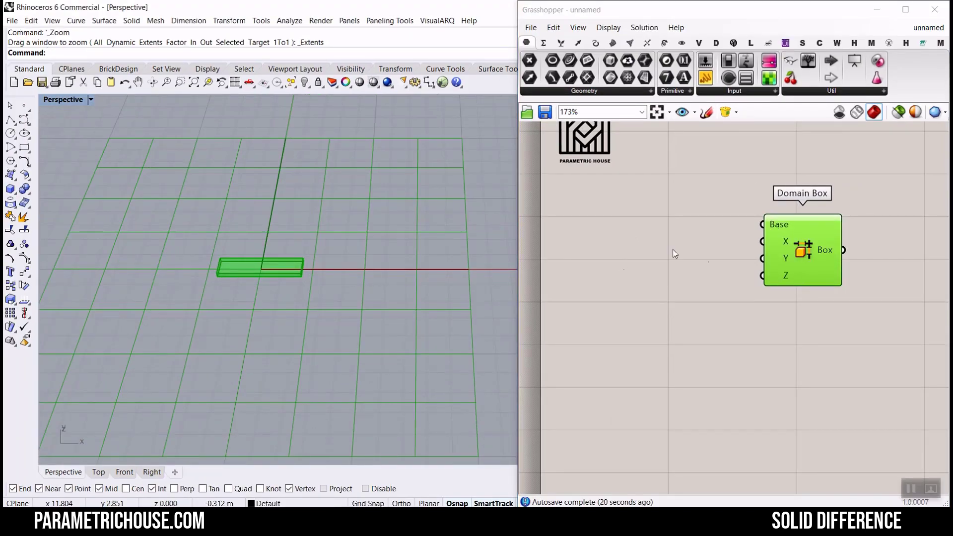
double_click(629, 250)
type("12")
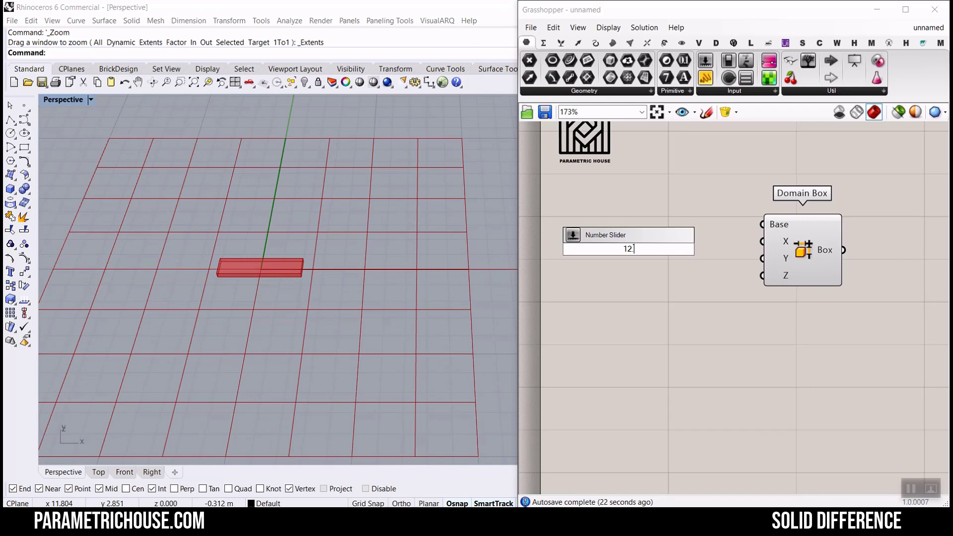
type(".55")
key("Return")
scroll(777, 252, "up", 2)
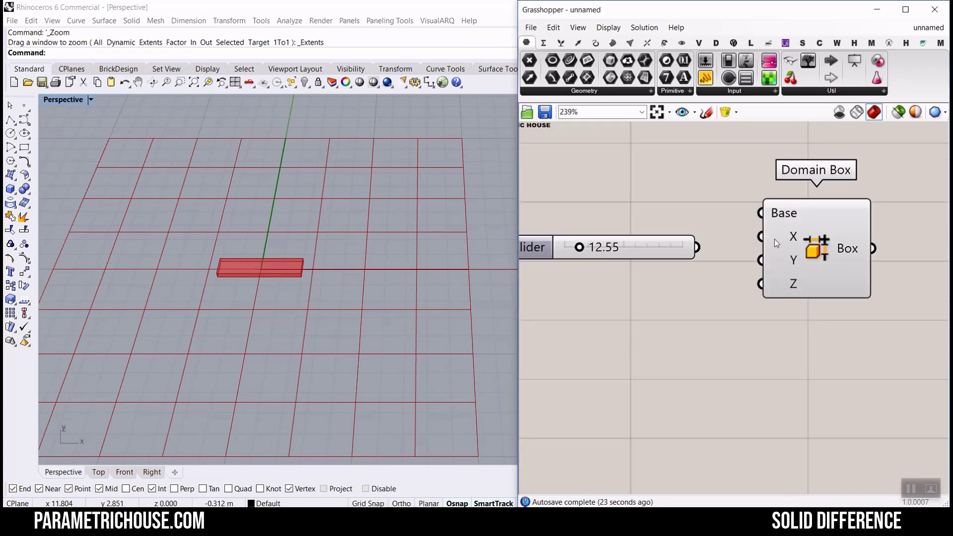
Step: Annotate the slider-to-X link, the -2 To 2 X domain, and the X and Y directions
mouse_move(778, 234)
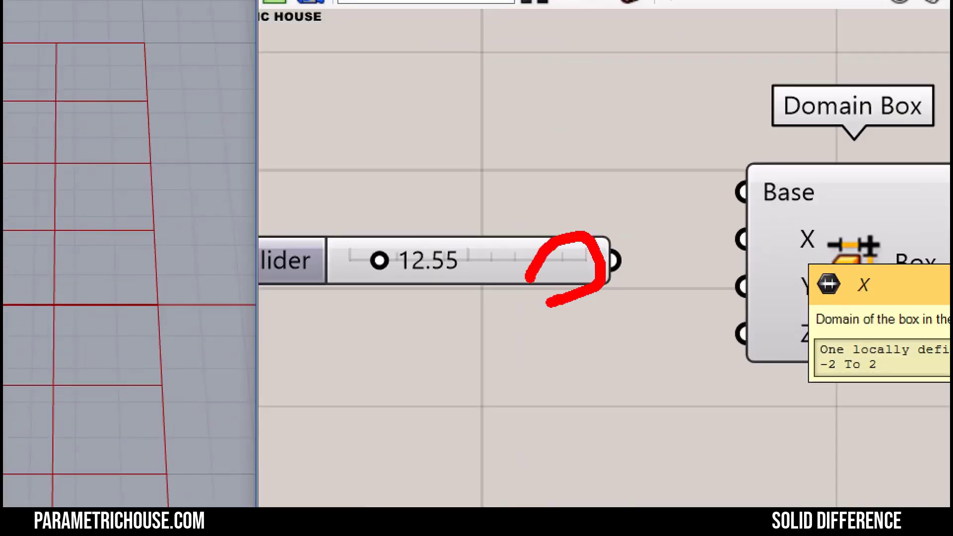
mouse_move(549, 304)
left_mouse_down()
mouse_move(531, 256)
mouse_move(672, 272)
mouse_move(739, 232)
left_mouse_up()
left_click_drag(858, 308, 814, 308)
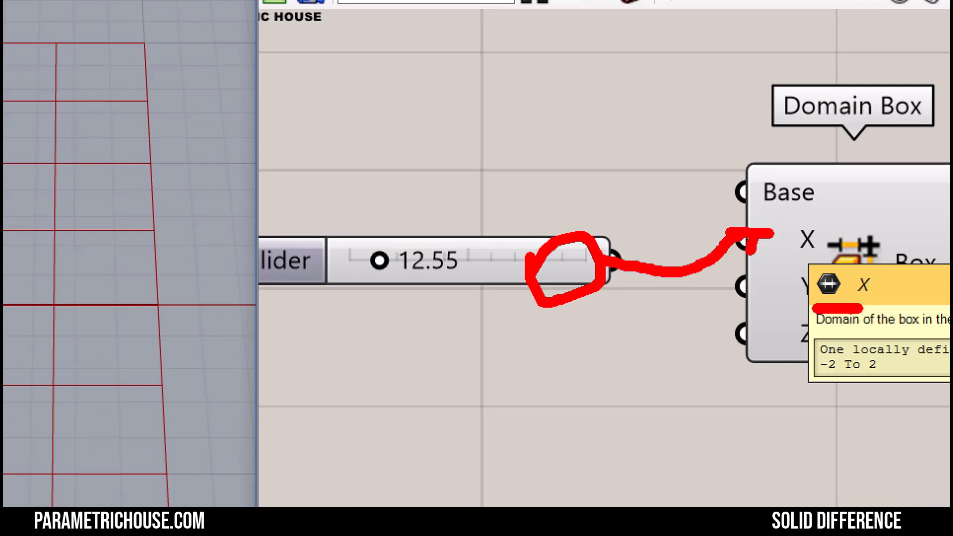
left_click_drag(831, 360, 827, 382)
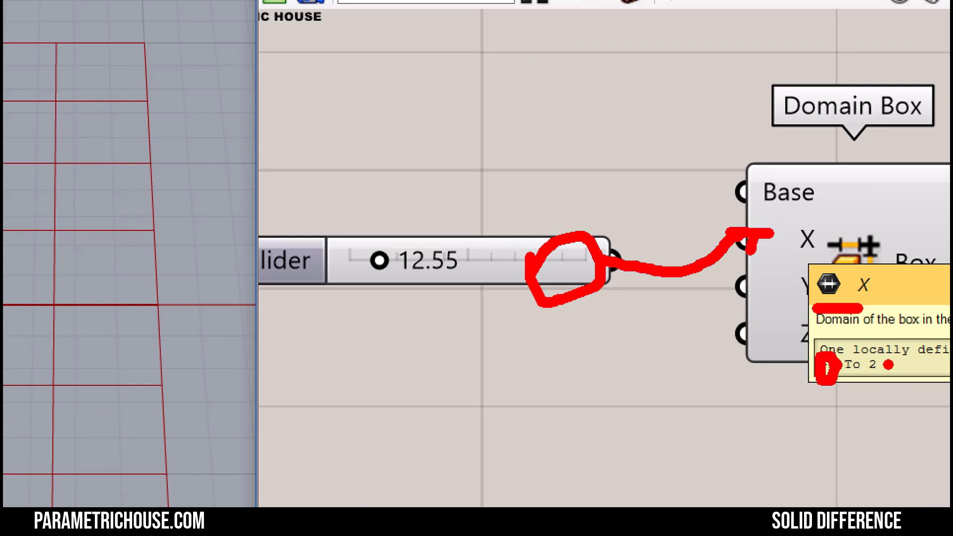
mouse_move(882, 355)
left_mouse_down()
mouse_move(892, 386)
mouse_move(925, 343)
left_mouse_up()
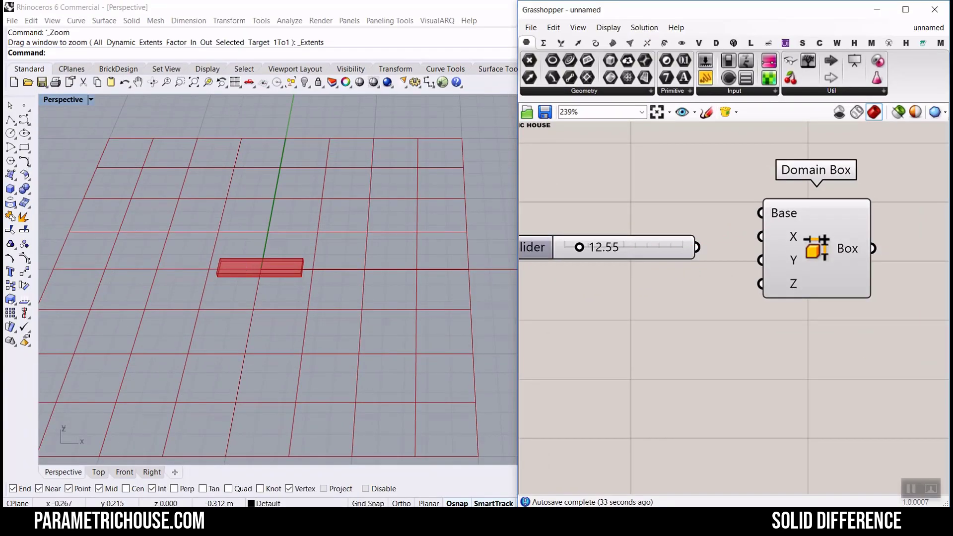
left_click_drag(263, 268, 456, 264)
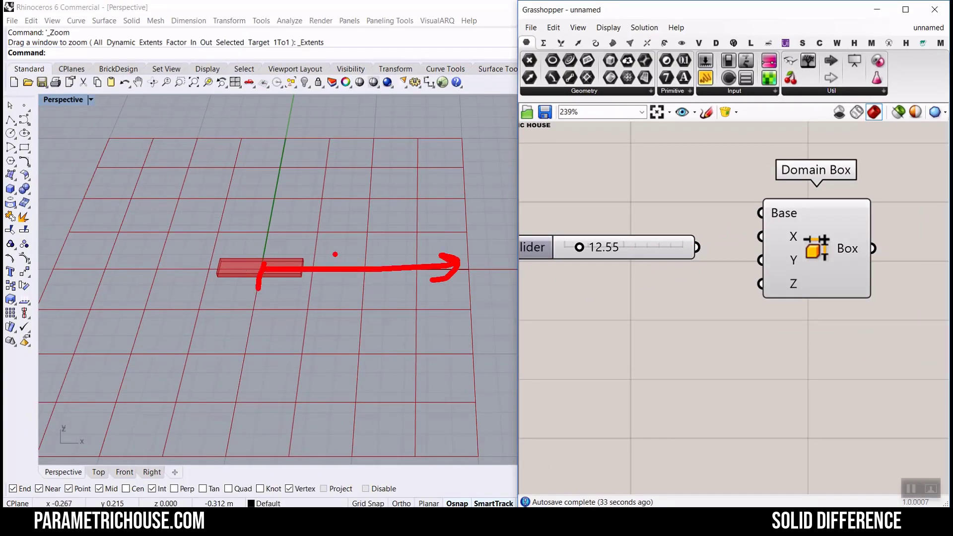
left_click_drag(264, 263, 274, 193)
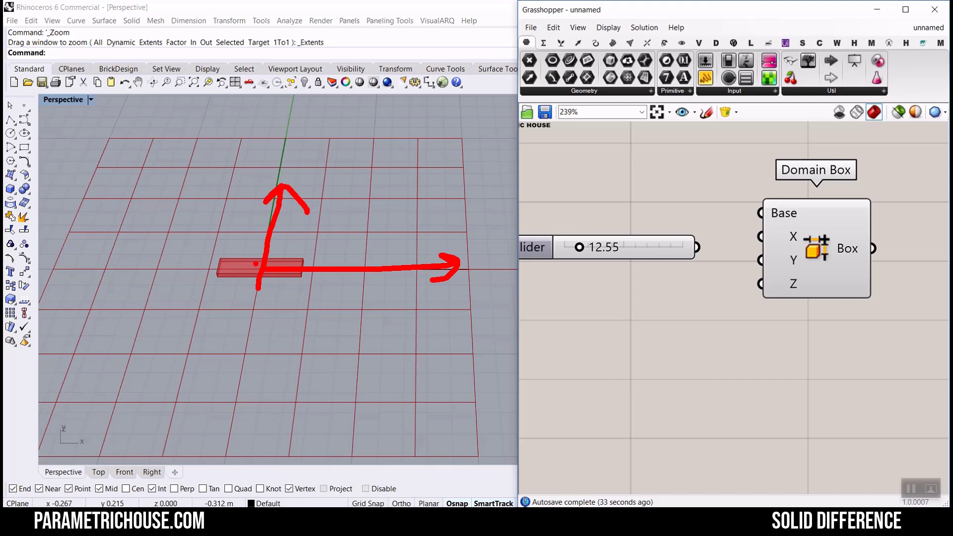
key("Escape")
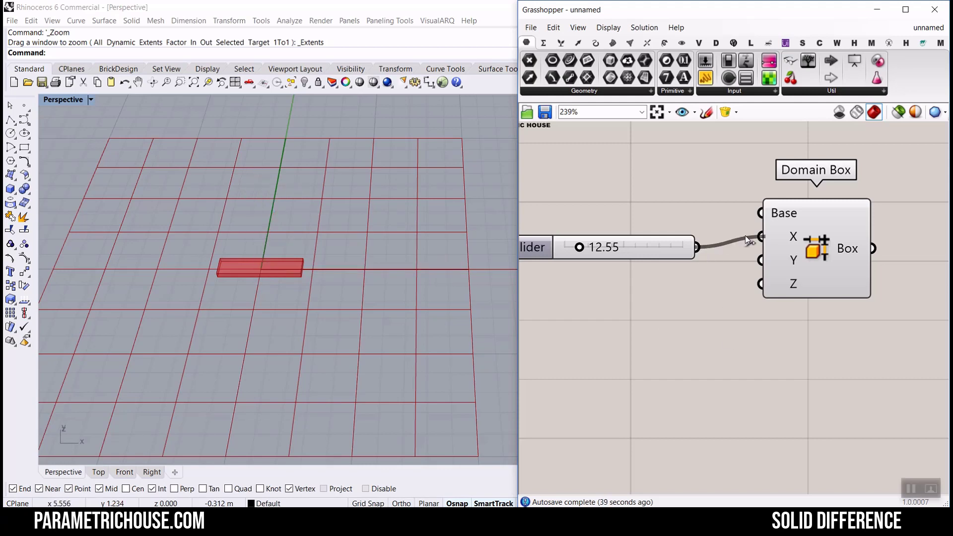
Step: Wire unnamed sliders into the Domain Box inputs and stretch X to 23.83 with Y at 20.48
left_click_drag(745, 237, 760, 237)
mouse_move(662, 256)
left_mouse_down()
mouse_move(659, 237)
mouse_move(626, 236)
mouse_move(671, 228)
mouse_move(674, 242)
mouse_move(655, 269)
left_mouse_up()
right_click(668, 246)
key("BackSpace")
key("Return")
left_click_drag(764, 261, 706, 291)
scroll(218, 304, "down", 5)
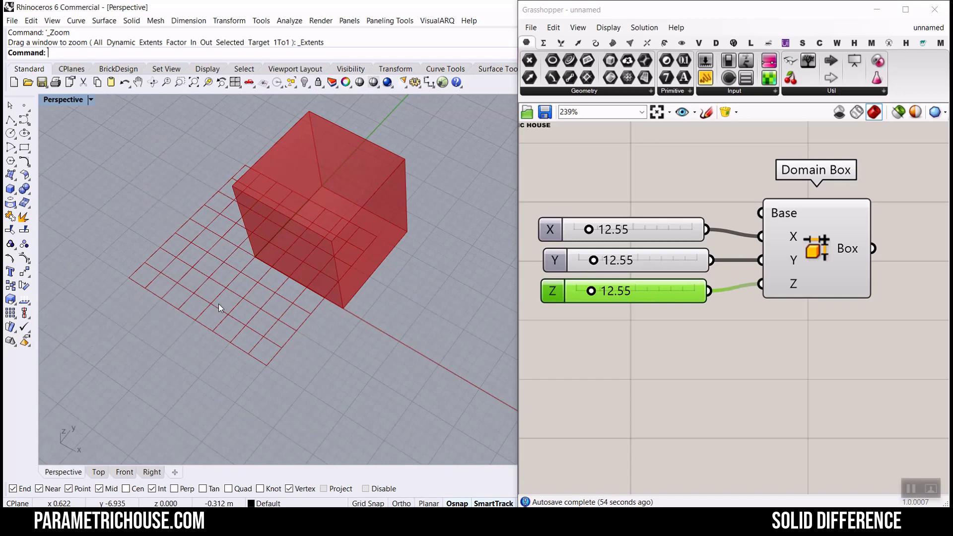
left_click_drag(589, 229, 608, 260)
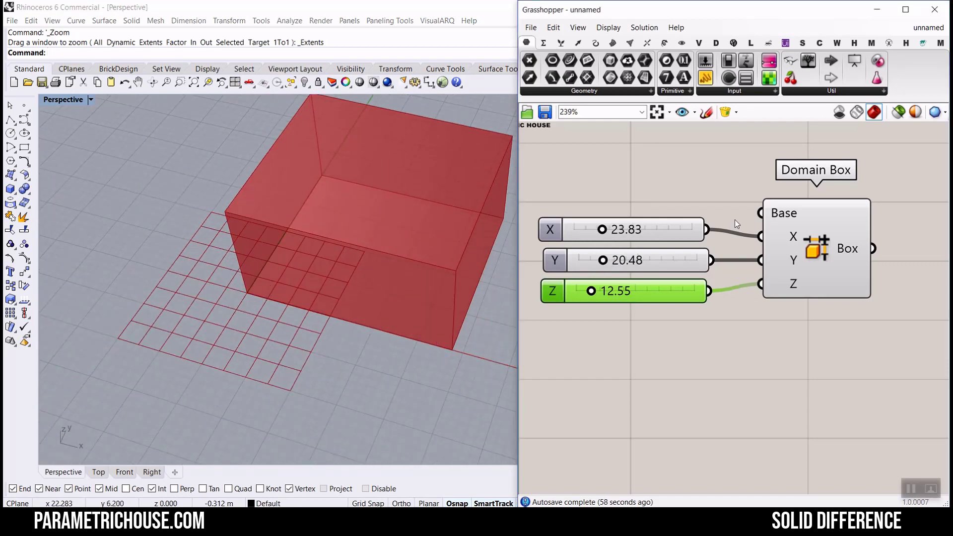
Step: Extract the Domain Box's Base input as a separate parameter and switch off its grid preview
right_click(786, 217)
left_click(838, 395)
right_click_drag(681, 212, 688, 287)
left_click_drag(649, 288, 634, 257)
scroll(633, 257, "up", 3)
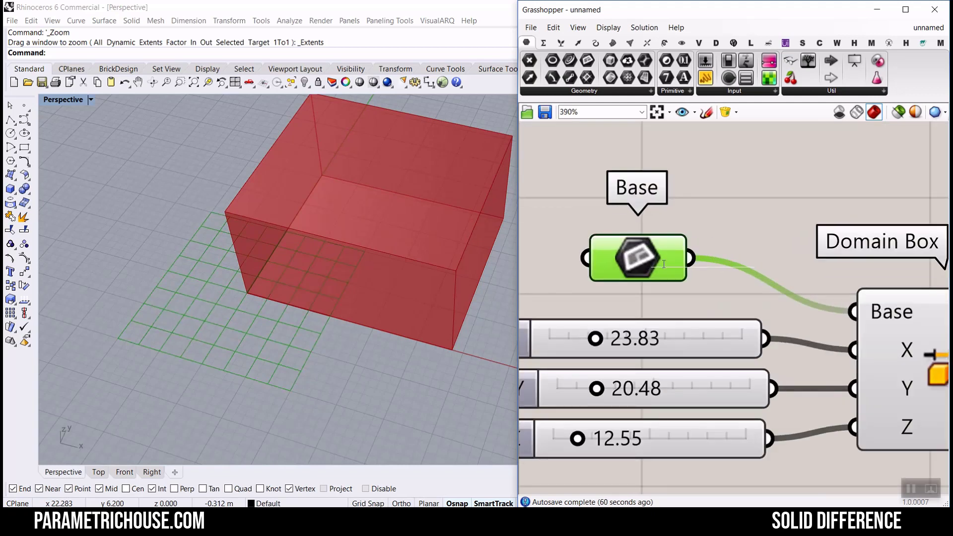
right_click(632, 253)
left_click(656, 275)
scroll(237, 299, "down", 3)
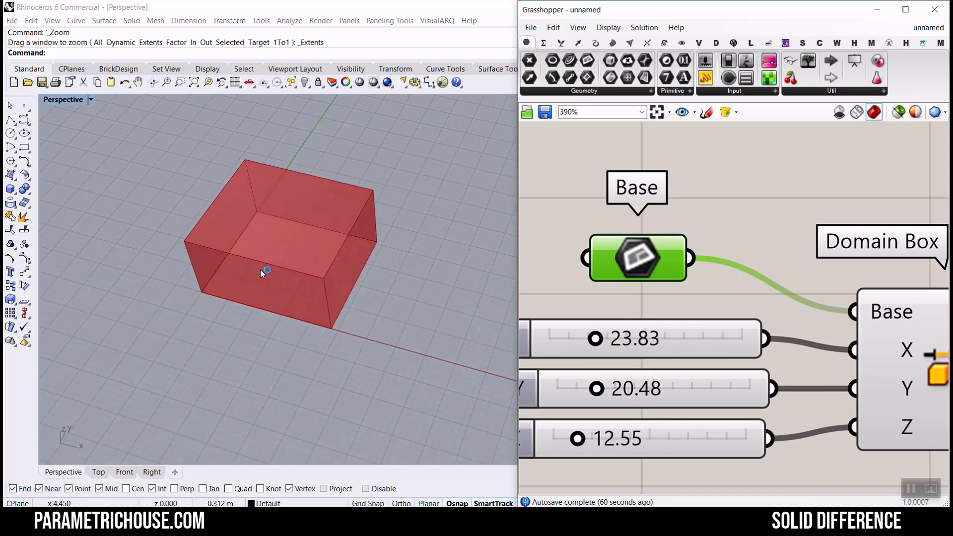
scroll(719, 192, "down", 5)
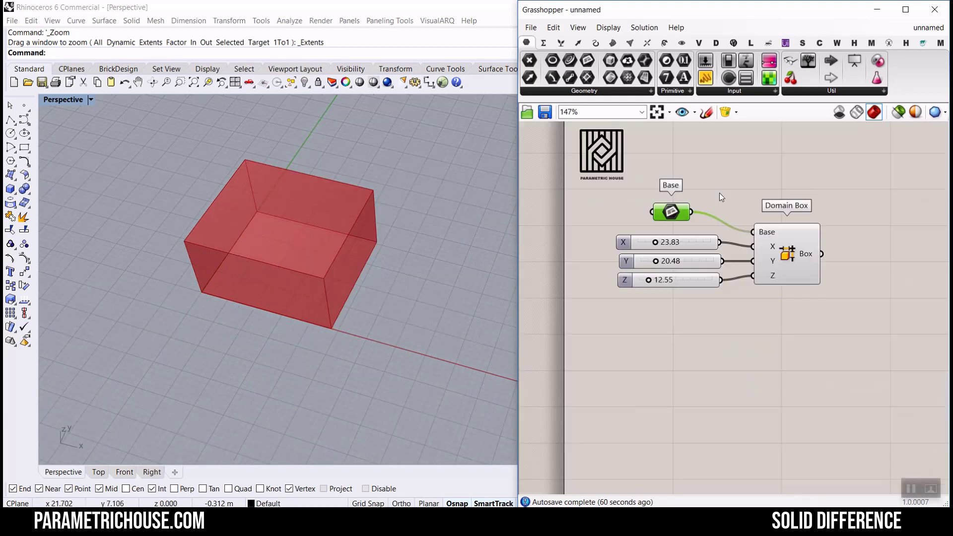
left_click(721, 191)
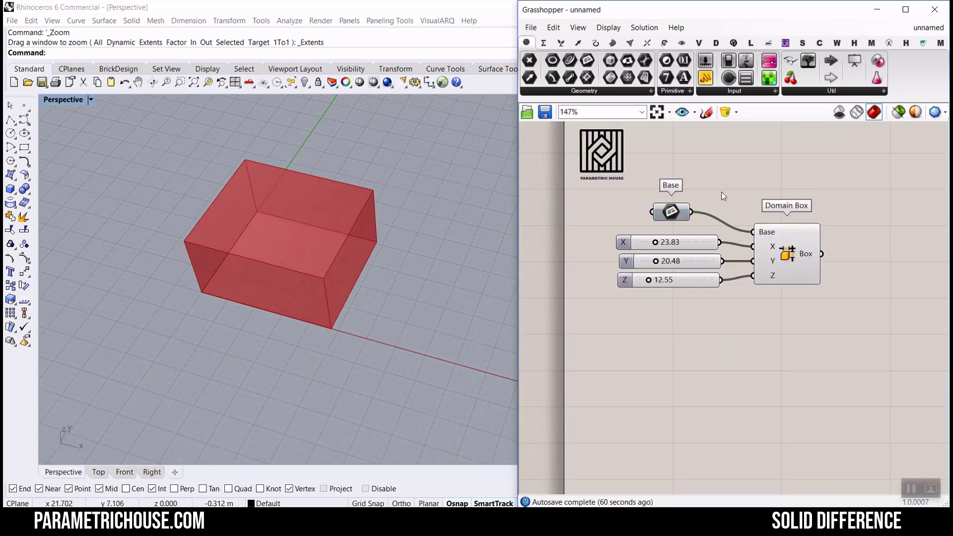
left_click(613, 43)
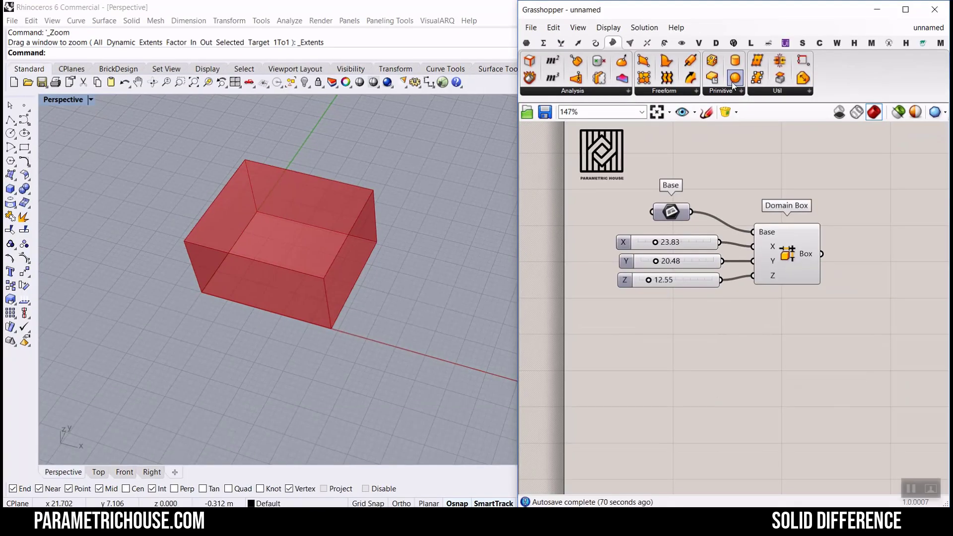
Step: Add a Sphere fed by a Point parameter set to a single point inside the box
left_click_drag(776, 355, 770, 362)
scroll(770, 363, "up", 2)
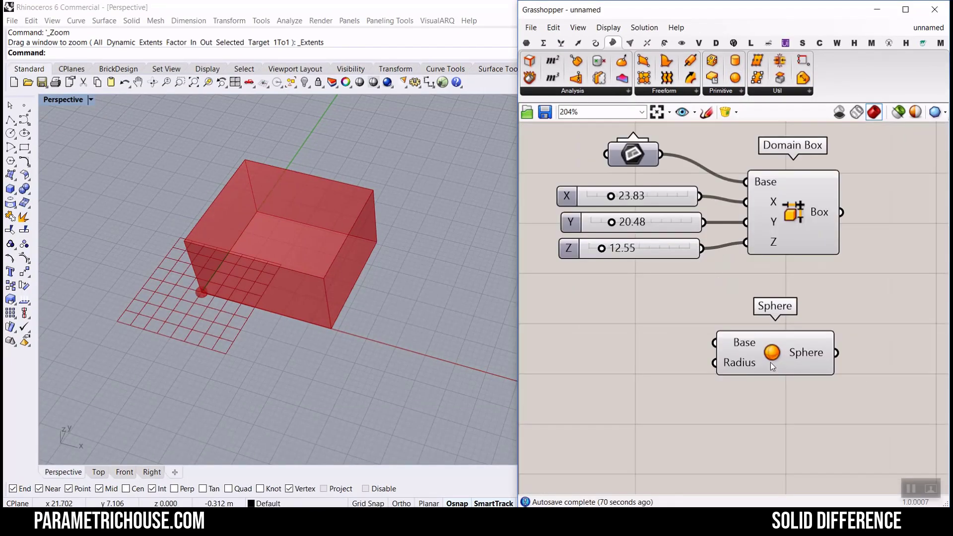
left_click(526, 43)
left_click_drag(660, 240, 670, 323)
scroll(710, 328, "up", 2)
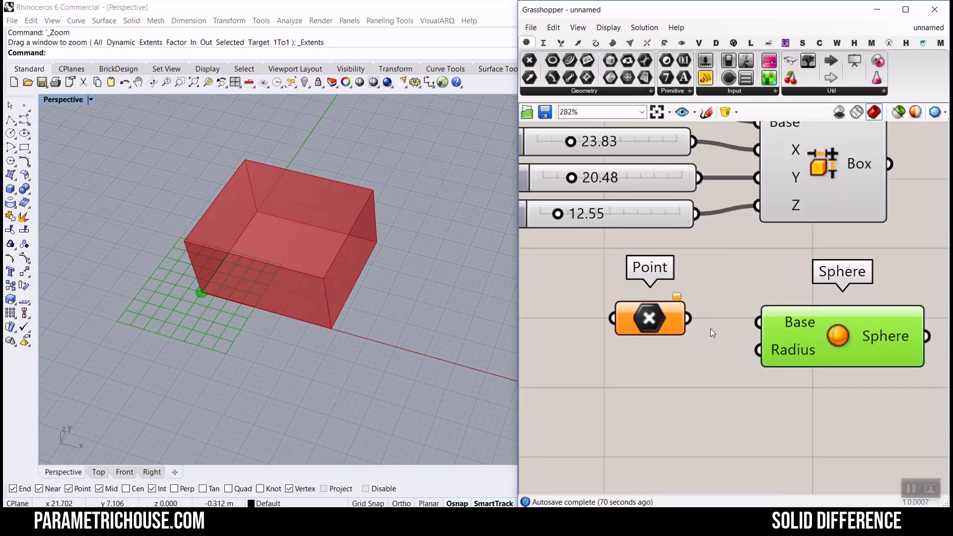
left_click_drag(769, 321, 769, 321)
right_click(660, 320)
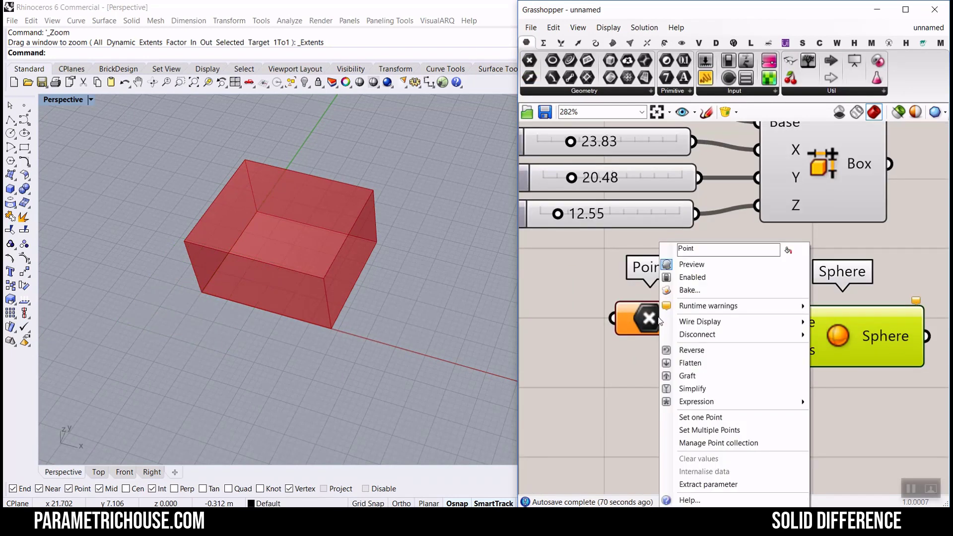
left_click(698, 417)
left_click(278, 284)
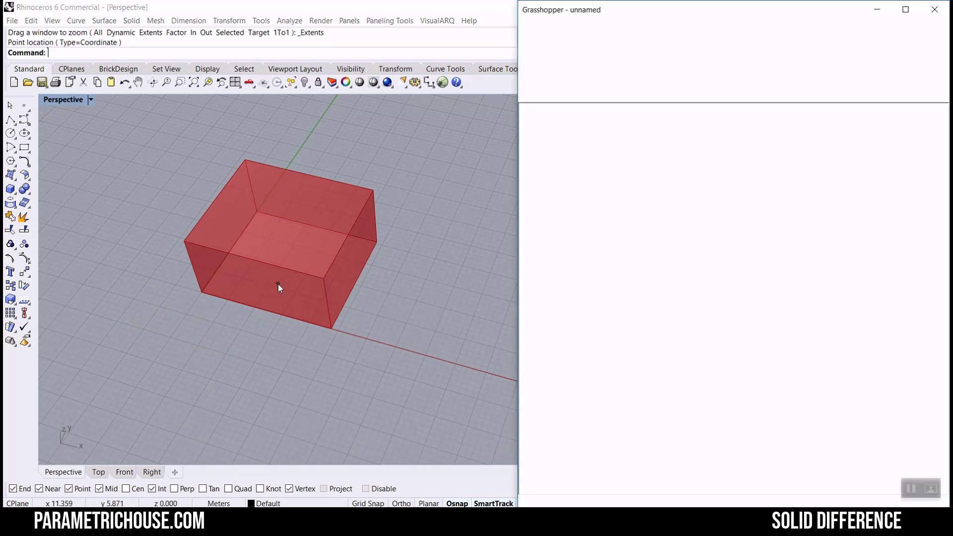
Step: Raise the sphere's centre point inside the box to 5.194 m height
left_click(660, 317)
right_click_drag(454, 322, 277, 281)
left_click_drag(268, 298, 452, 249)
right_click_drag(668, 345, 694, 319)
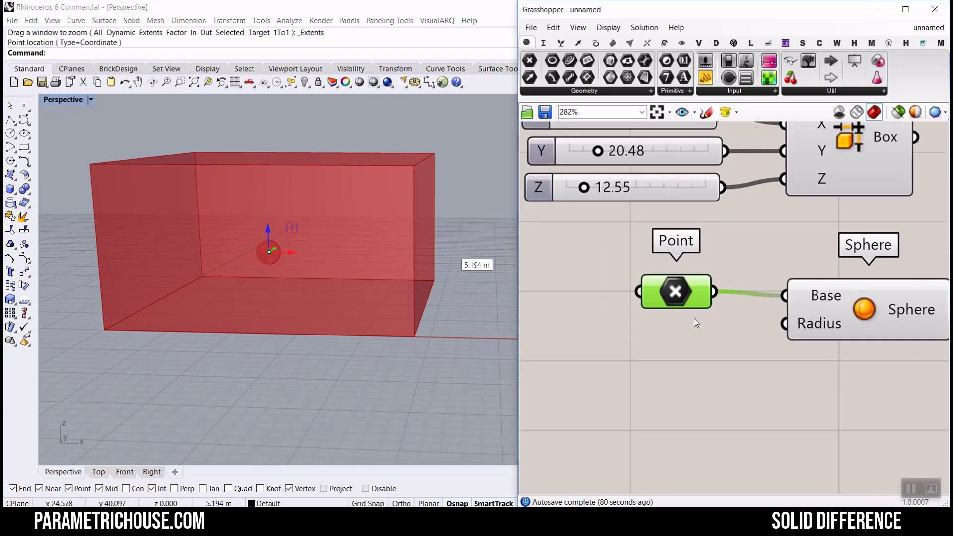
Step: Add a slider named Radius to the Sphere's Radius input and set it to 7.61
double_click(615, 346)
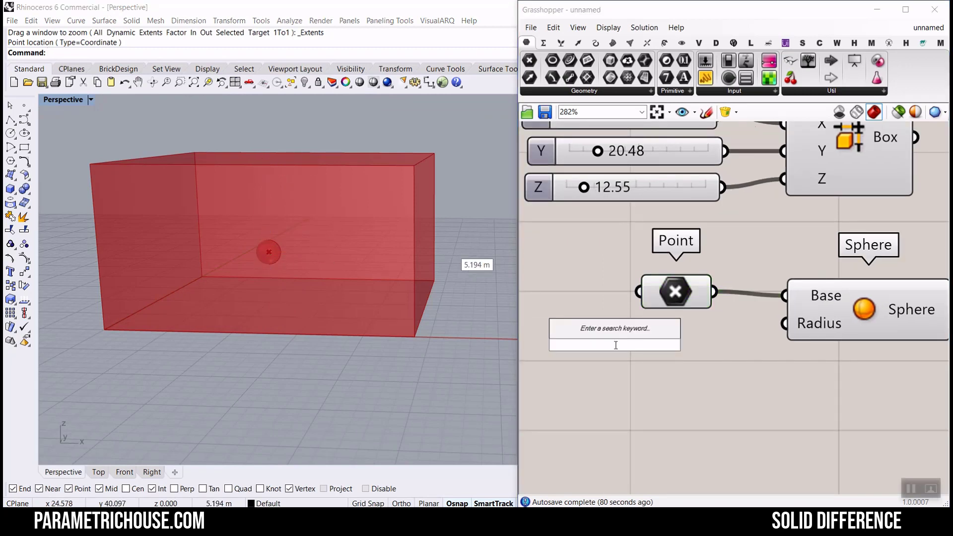
type("1..20.00")
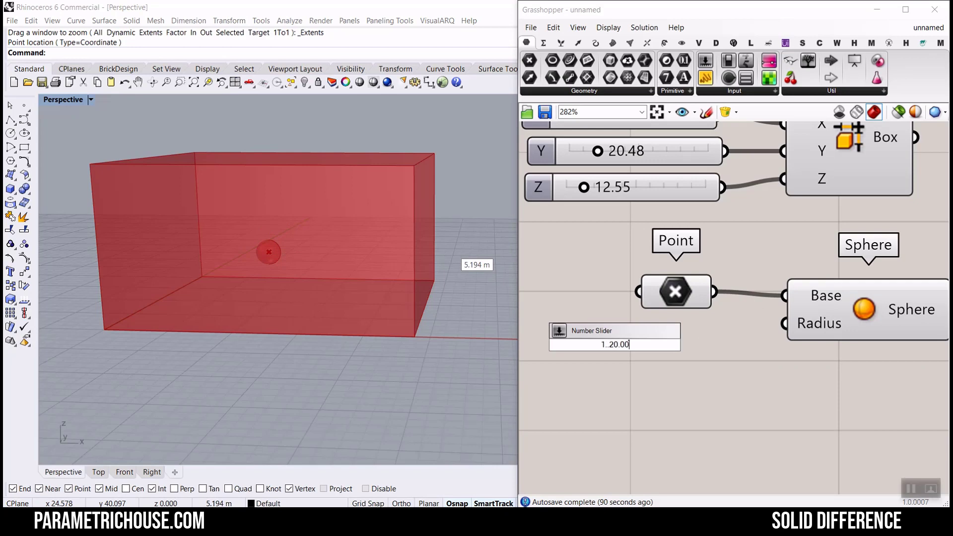
key("Return")
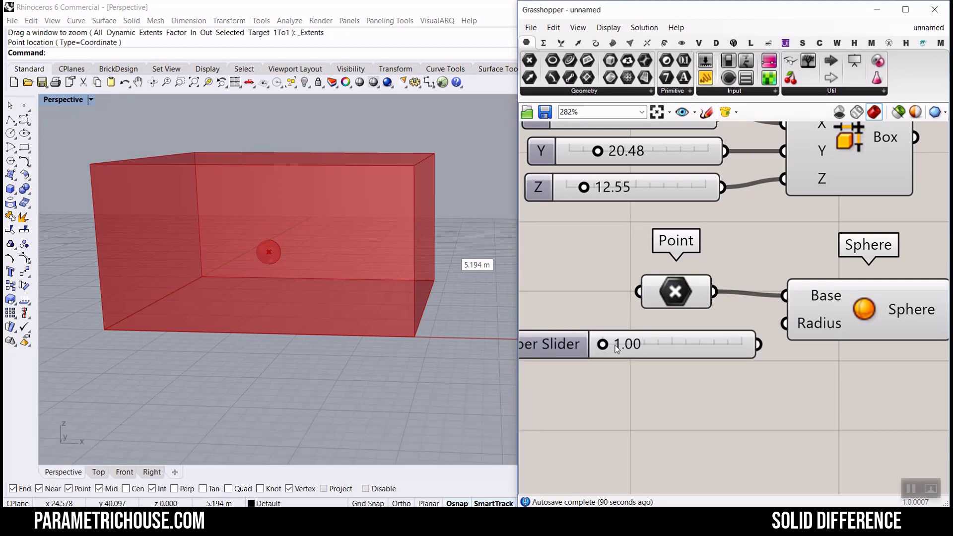
right_click(710, 346)
type("Radius")
key("Return")
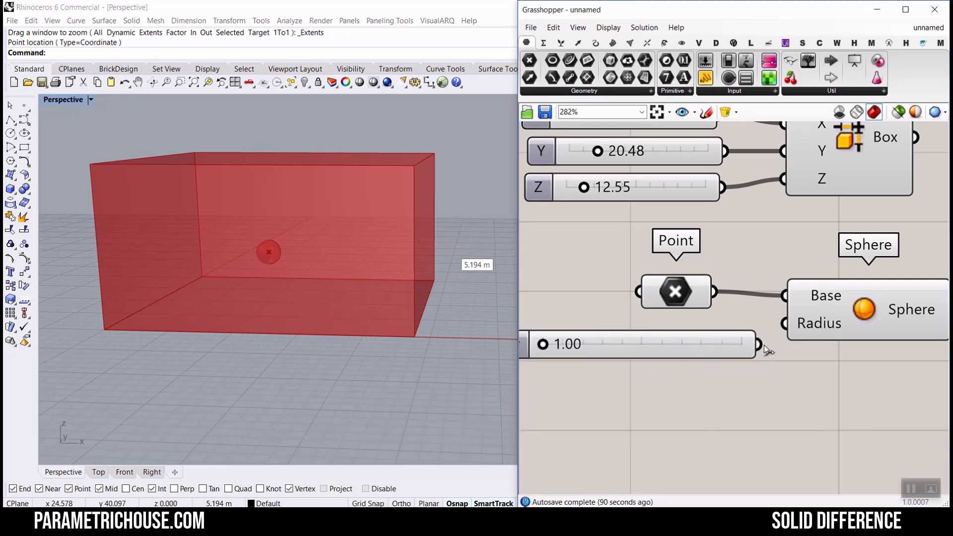
left_click_drag(759, 343, 729, 347)
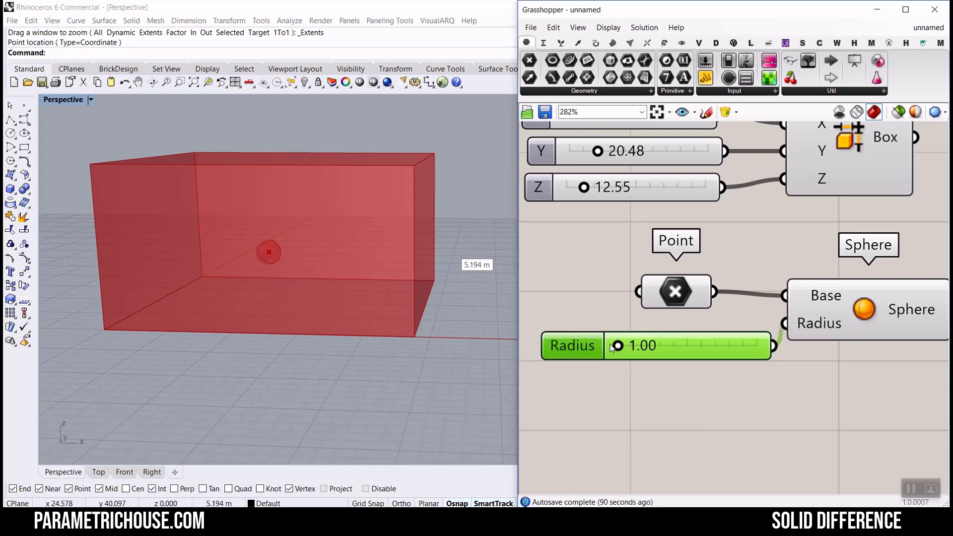
left_click_drag(615, 346, 665, 353)
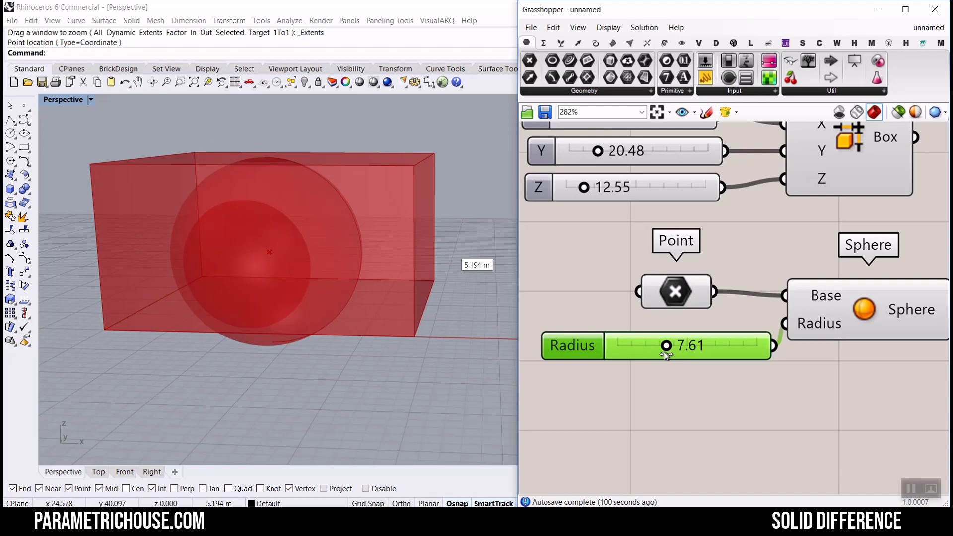
right_click_drag(347, 285, 278, 323)
scroll(759, 256, "down", 4)
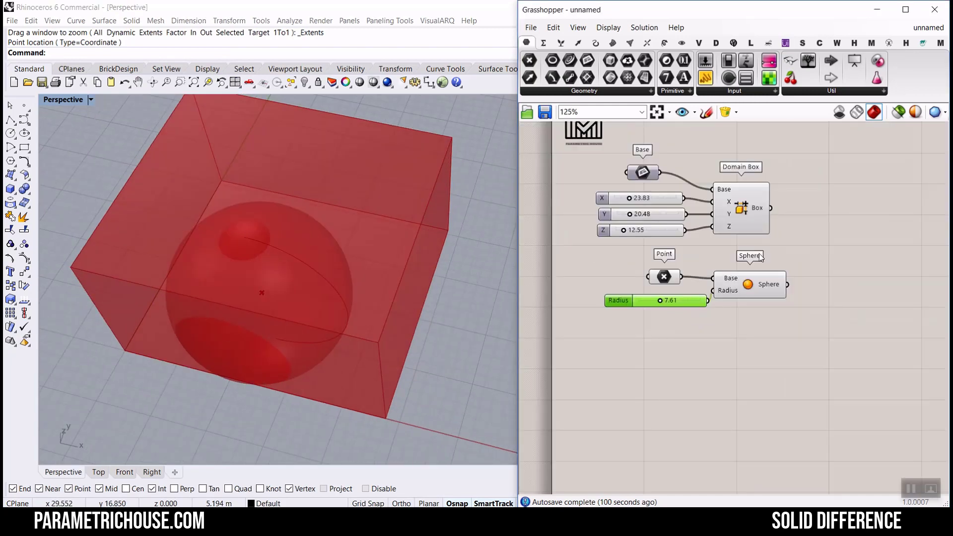
Step: Place a Solid Difference with the box in Breps A and the sphere in Breps B
left_click(838, 263)
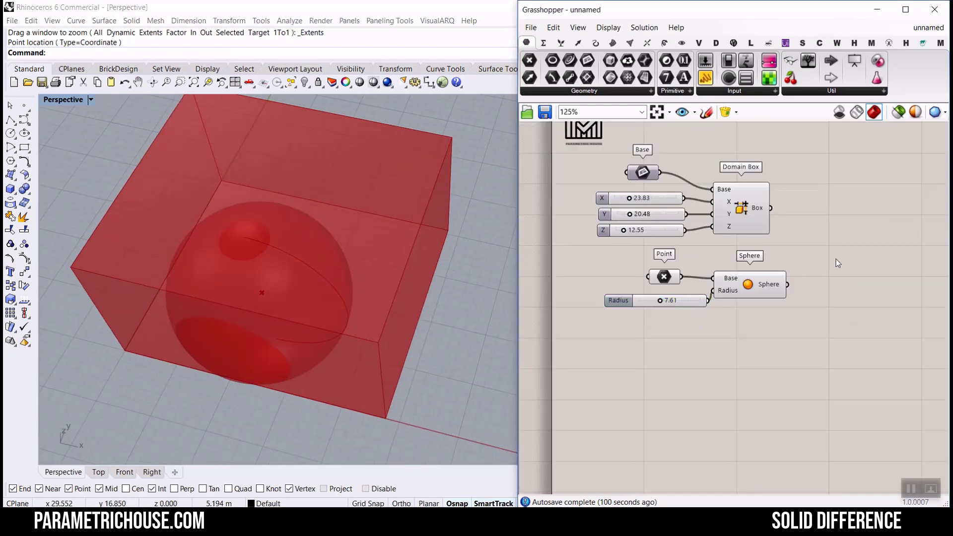
left_click(650, 45)
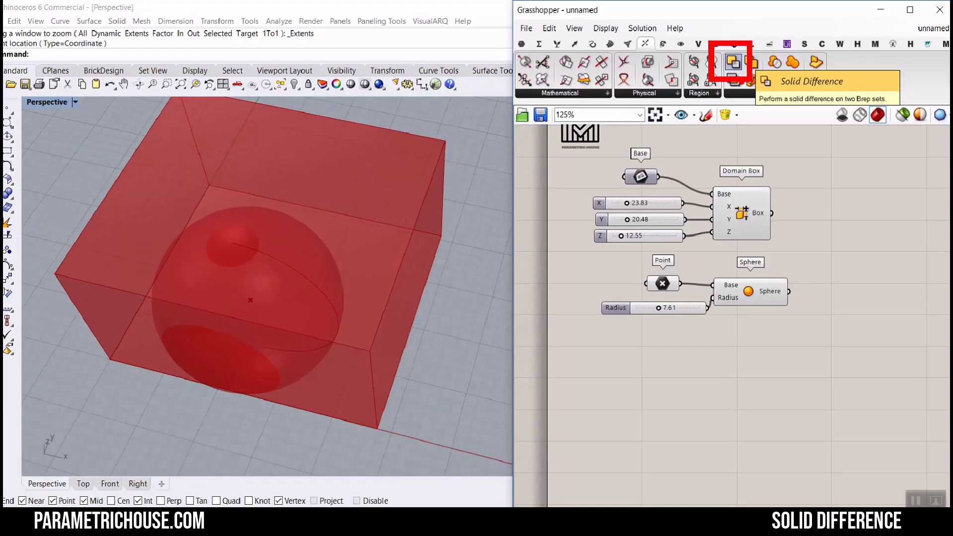
left_click(728, 79)
left_click(853, 245)
scroll(819, 233, "up", 1)
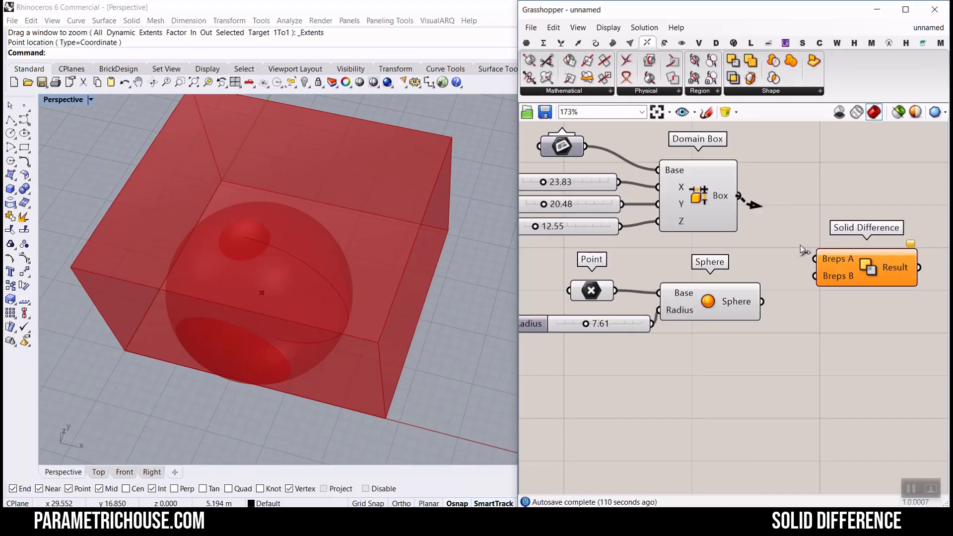
left_click_drag(801, 250, 762, 301)
right_click_drag(769, 253, 708, 251)
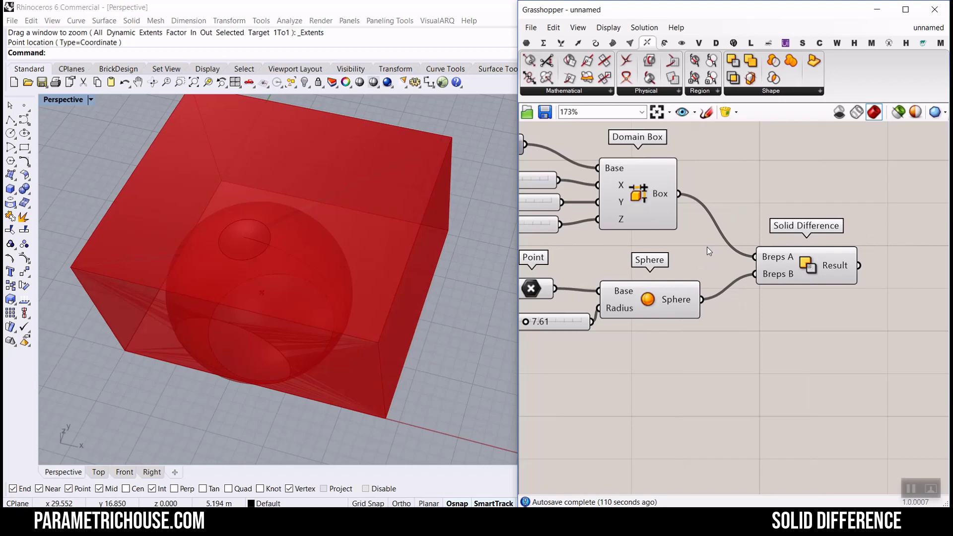
scroll(720, 195, "down", 4)
Step: Turn Preview off for all components except Solid Difference
left_click_drag(716, 158, 591, 294)
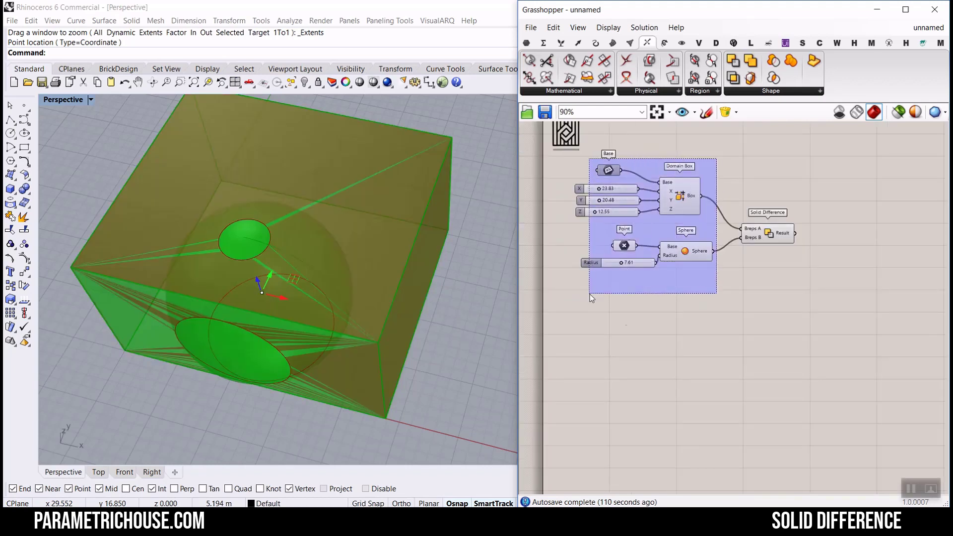
right_click(695, 326)
left_click(732, 340)
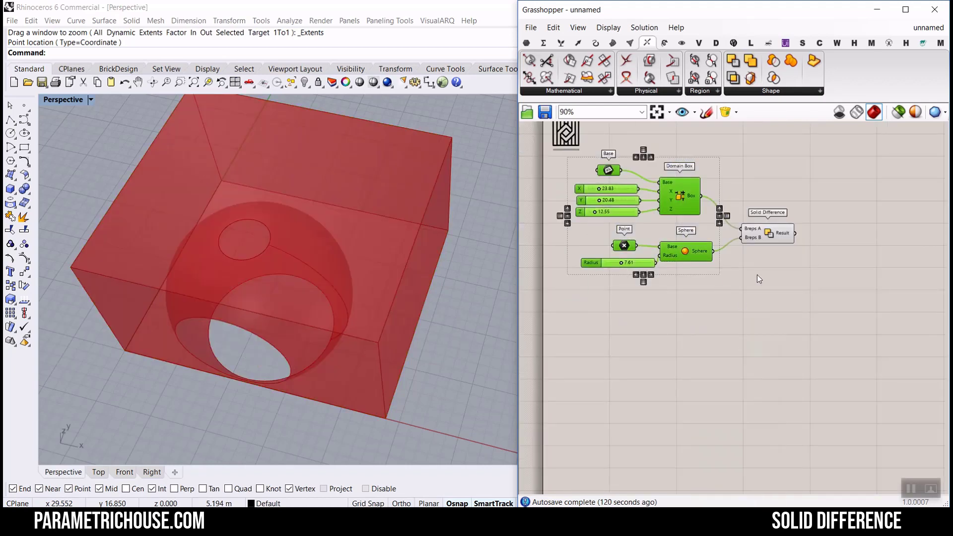
right_click_drag(783, 218, 736, 254)
Step: Place a Custom Preview component beside Solid Difference
left_click(678, 44)
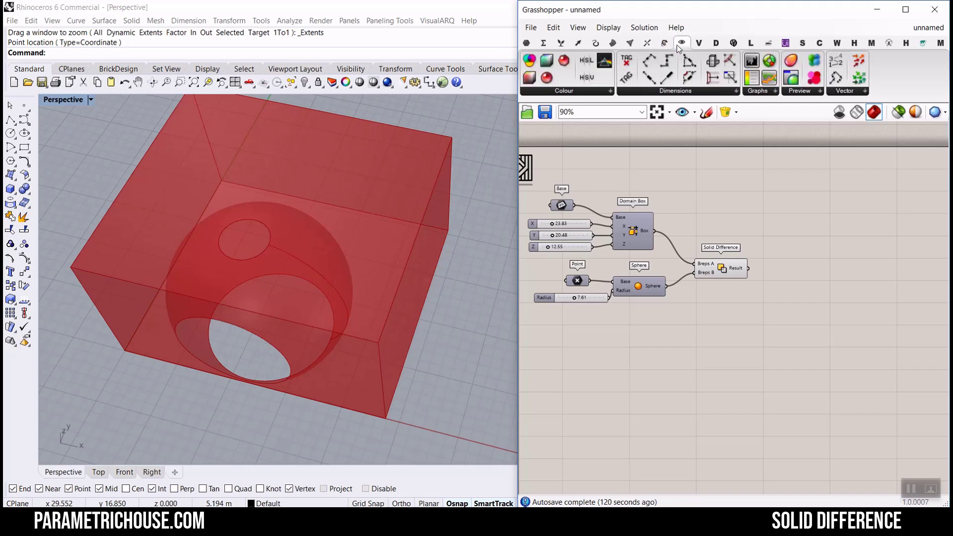
left_click(793, 80)
scroll(781, 284, "up", 3)
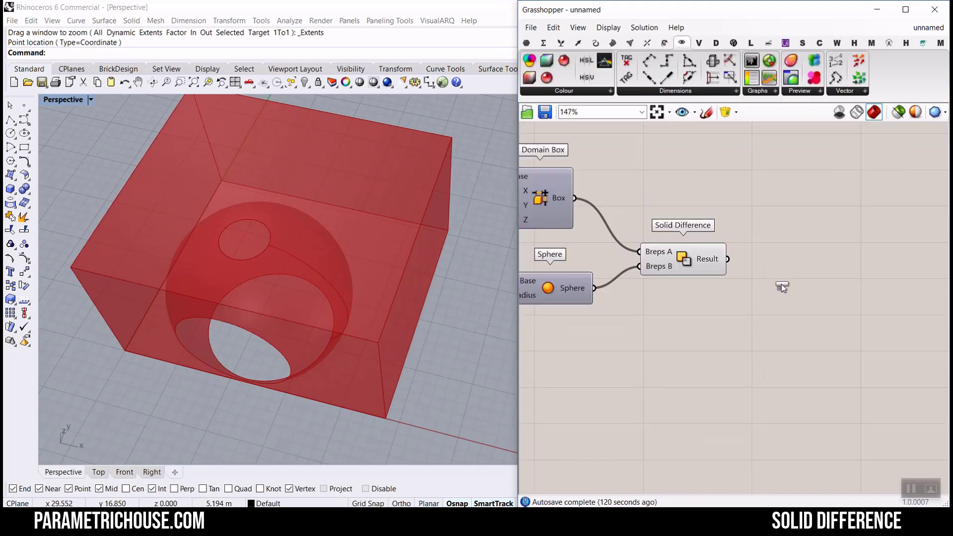
left_click(782, 278)
left_click(672, 317)
Step: Feed a blue Colour Swatch into the Custom Preview material
scroll(671, 317, "up", 3)
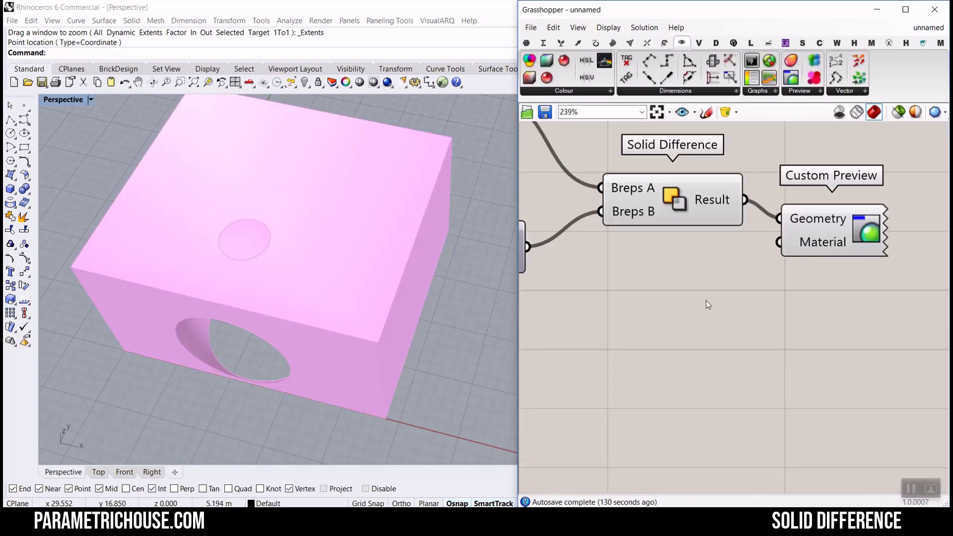
double_click(707, 300)
type("swatch")
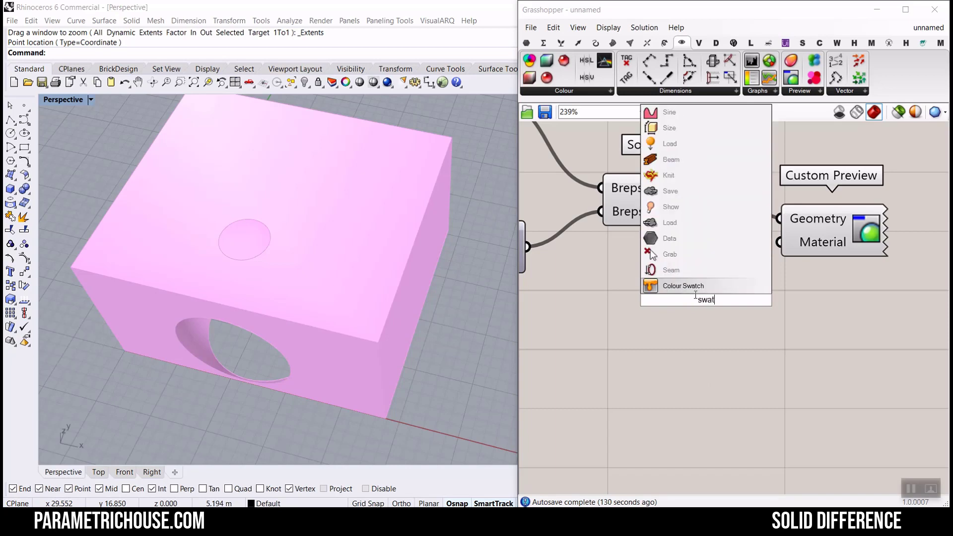
key("Return")
left_click_drag(784, 300, 778, 242)
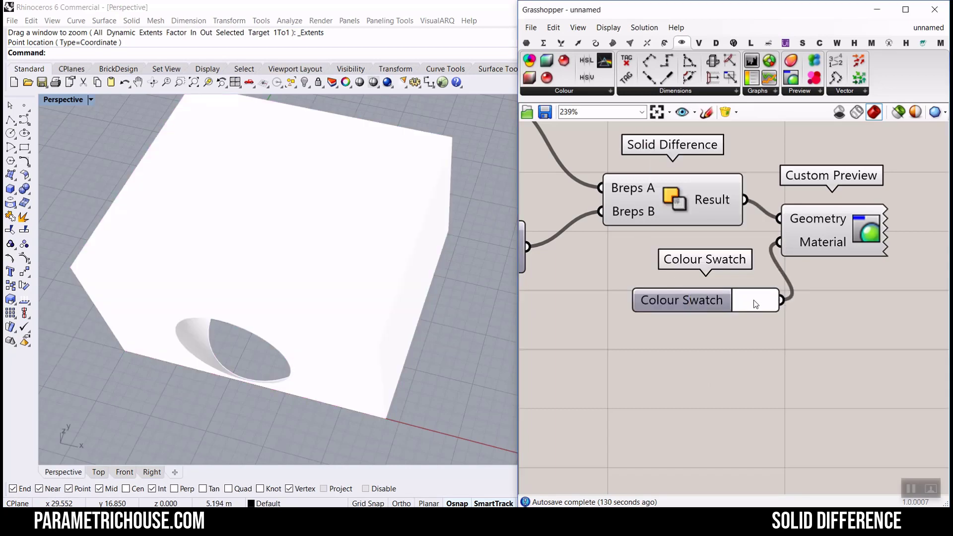
left_click(753, 300)
left_click_drag(828, 364, 834, 371)
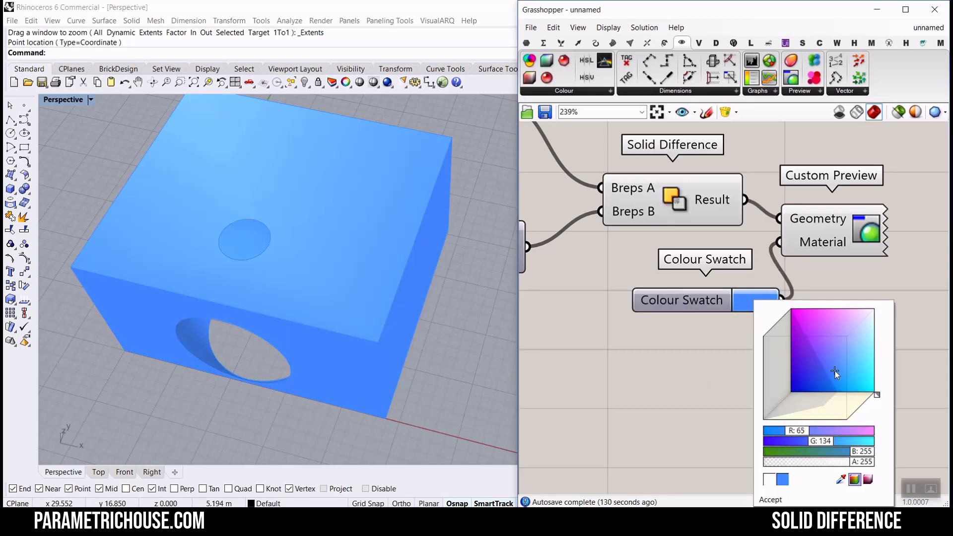
left_click(683, 298)
scroll(705, 310, "down", 3)
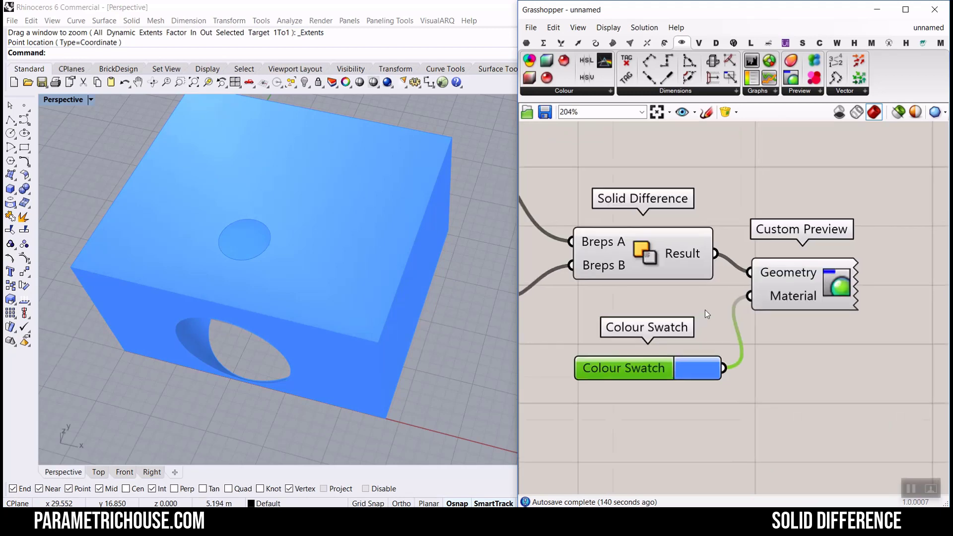
Step: Add a Brep Edges component fed by the Solid Difference result
left_click(613, 45)
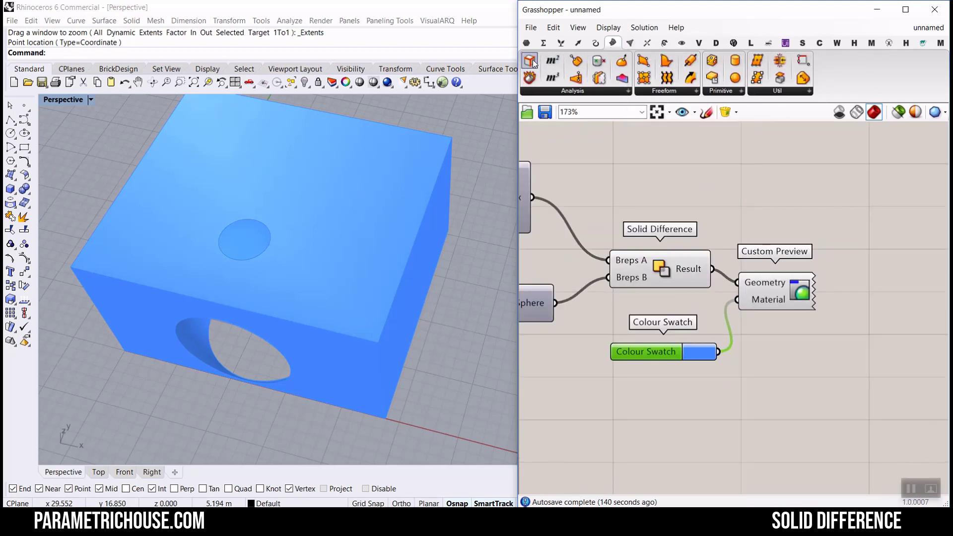
left_click_drag(529, 61, 778, 198)
left_click_drag(712, 269, 715, 199)
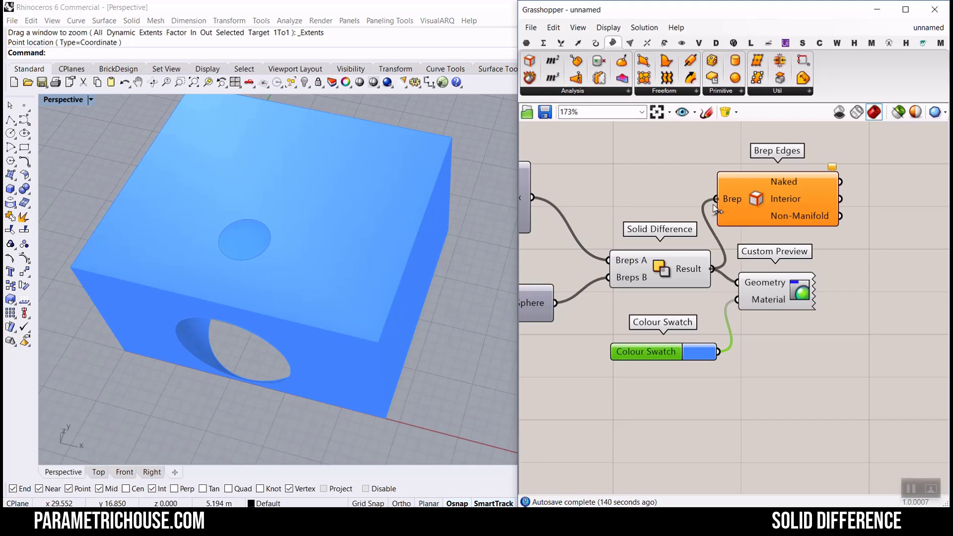
right_click_drag(298, 258, 268, 298)
Step: Show the Point preview, drag the sphere centre up and left, and raise Radius to 10.97
scroll(701, 292, "down", 4)
scroll(702, 292, "up", 4)
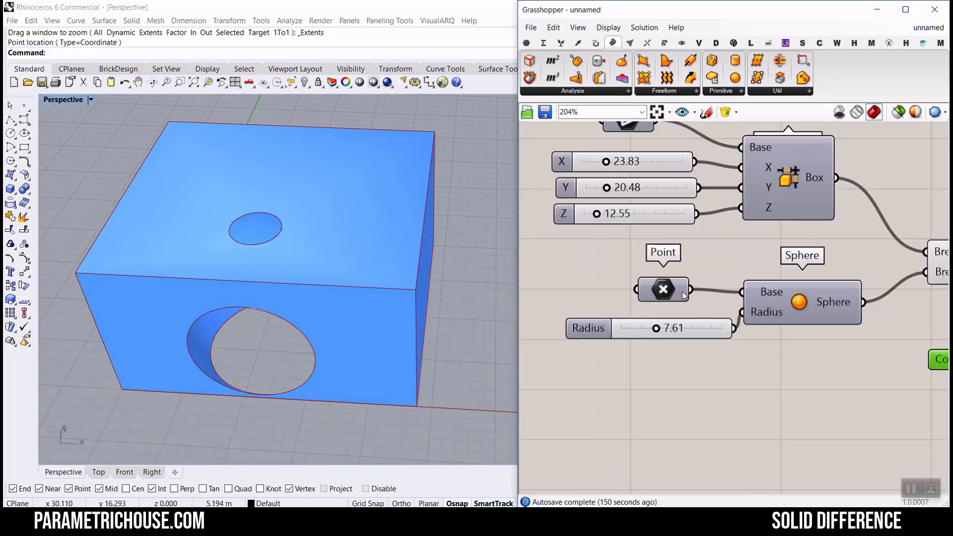
right_click(660, 290)
left_click(692, 291)
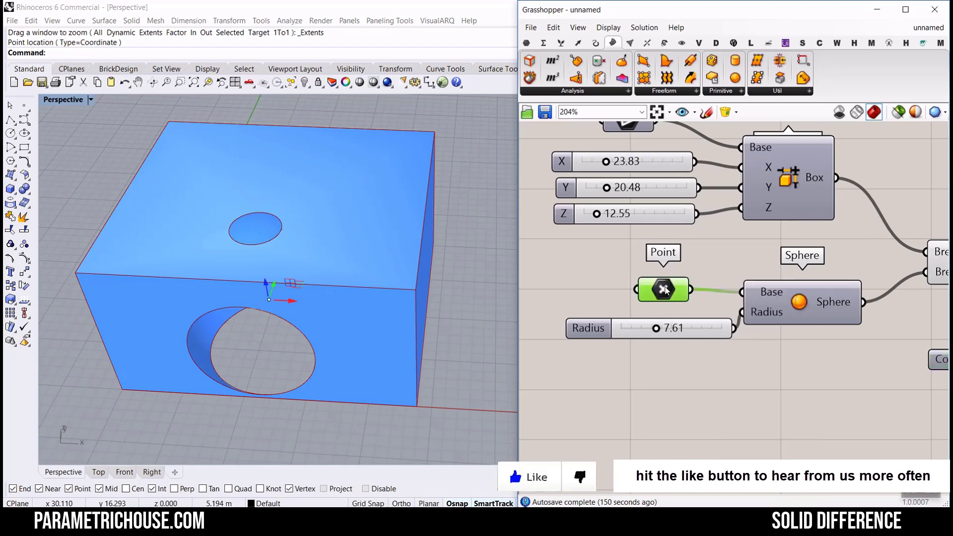
scroll(248, 277, "down", 2)
left_click_drag(260, 276, 252, 198)
left_click_drag(276, 232, 219, 258)
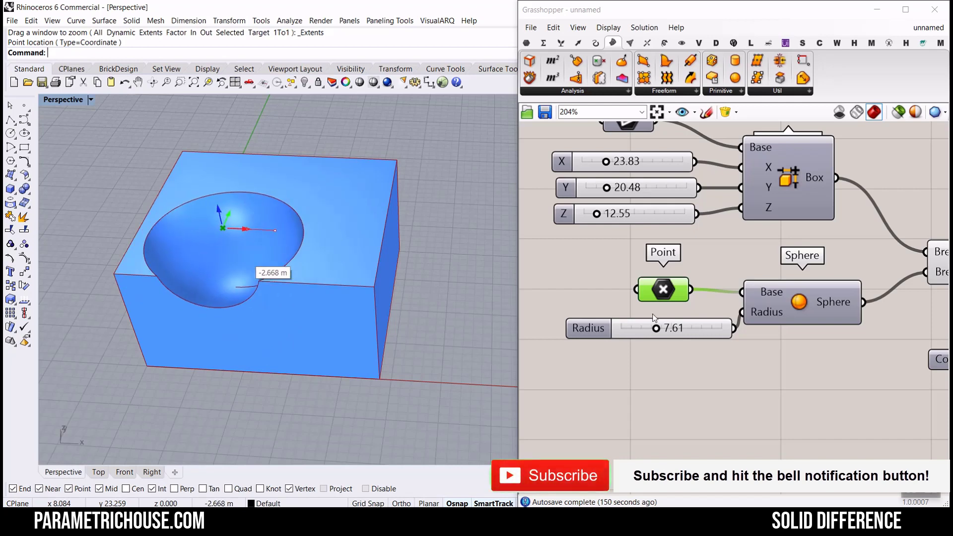
mouse_move(656, 328)
left_mouse_down()
mouse_move(686, 331)
mouse_move(641, 331)
mouse_move(673, 331)
left_mouse_up()
left_click_drag(242, 231, 218, 228)
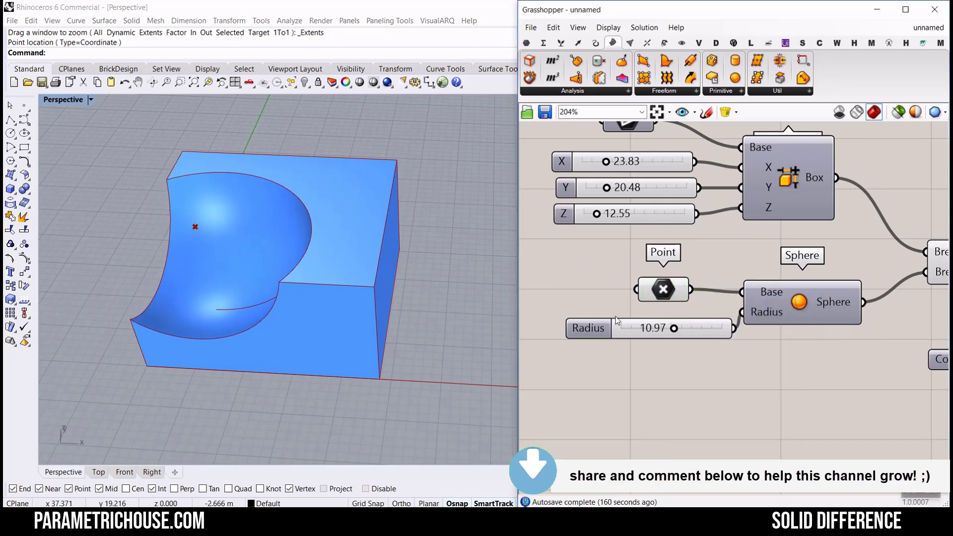
right_click(672, 291)
Step: Pin the first sphere's centre to the box corner and wire a duplicated Radius slider to a second sphere
left_click(700, 418)
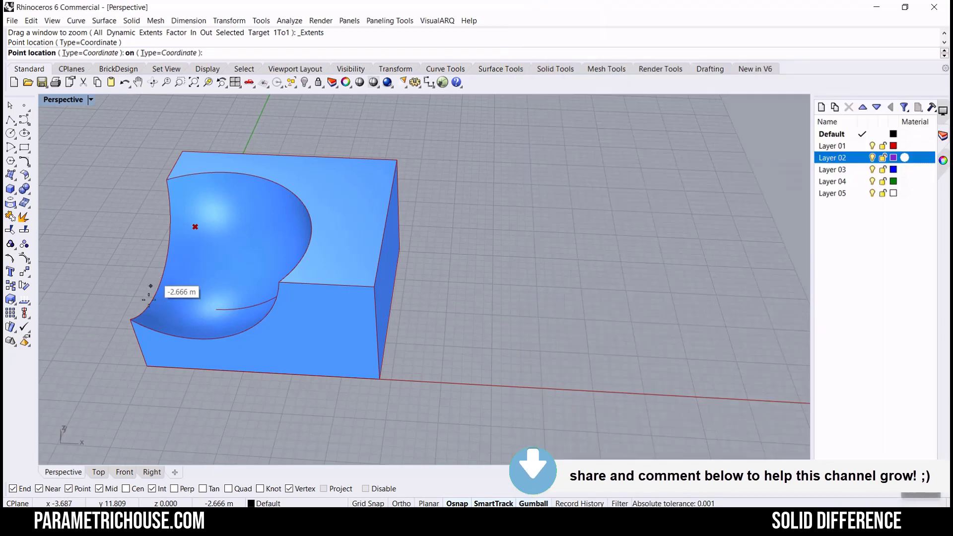
left_click(164, 343)
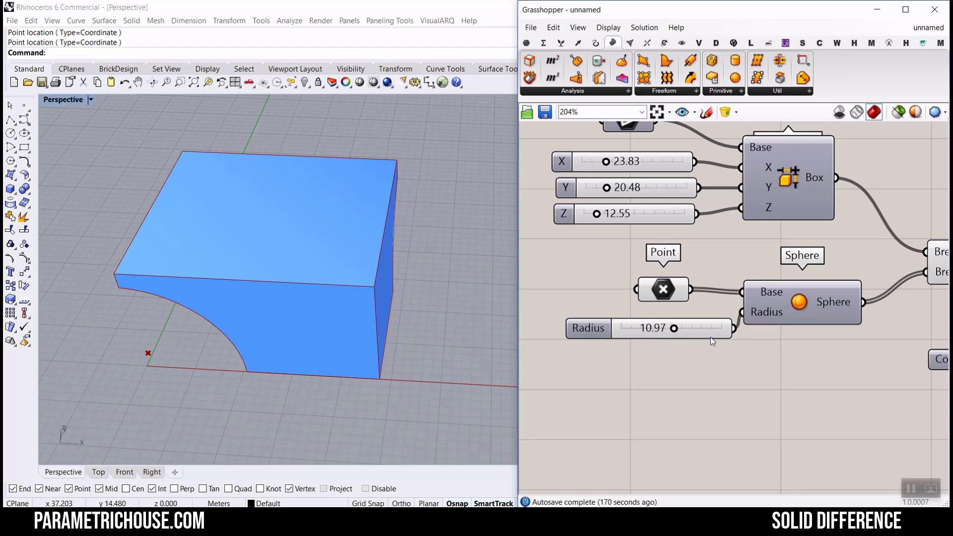
left_click(708, 333)
left_click_drag(708, 333, 714, 365, "alt")
scroll(746, 368, "up", 1)
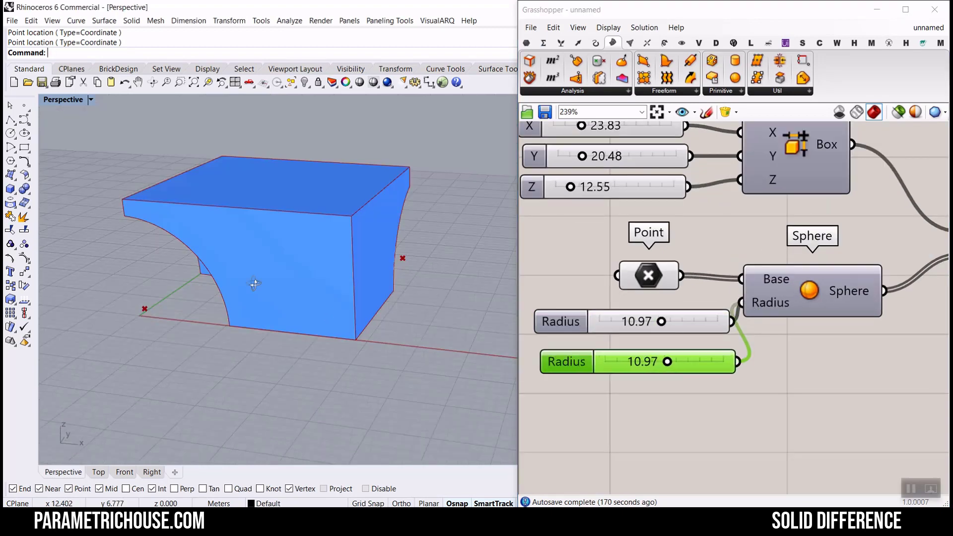
right_click_drag(347, 278, 188, 283)
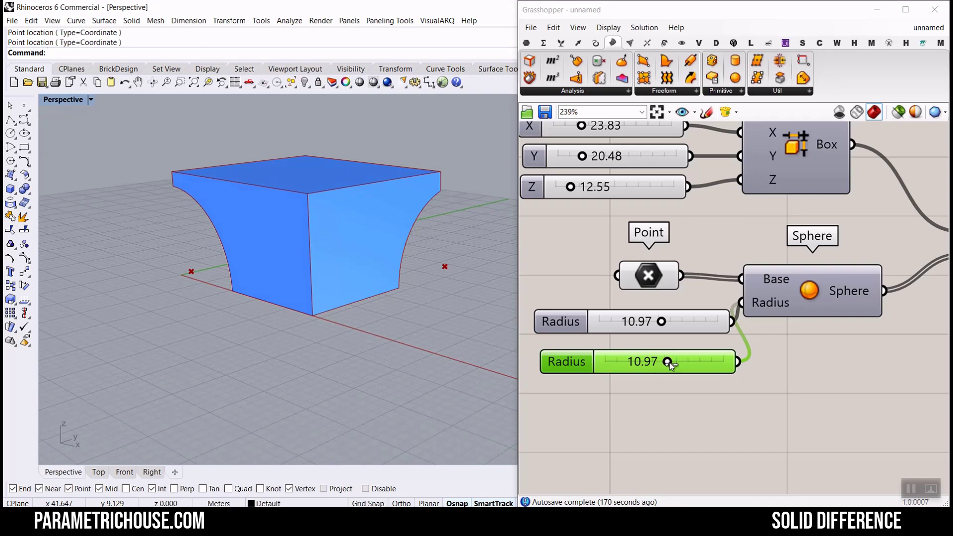
Step: Set the second sphere radius to 9.54 and move its point so it hollows the box top
mouse_move(669, 366)
left_mouse_down()
mouse_move(652, 365)
mouse_move(684, 365)
mouse_move(675, 365)
left_mouse_up()
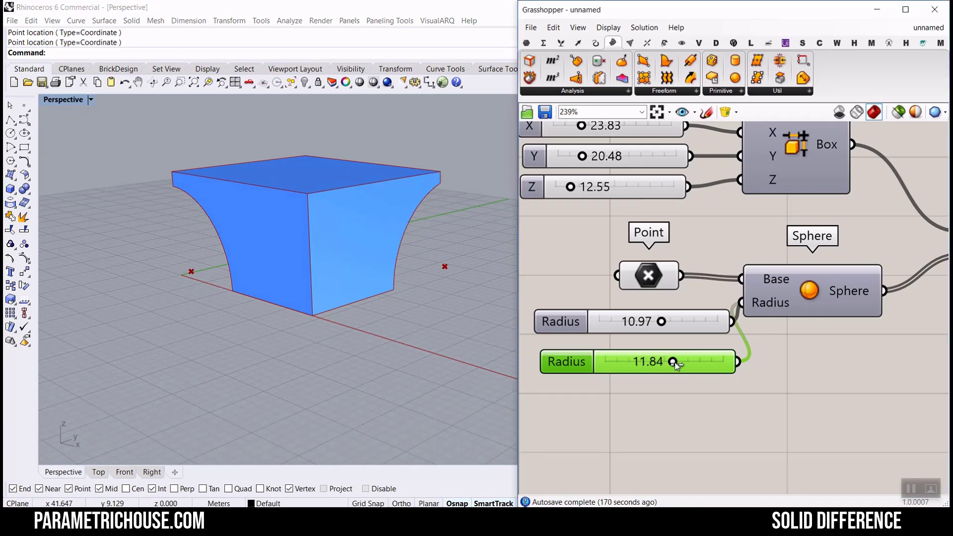
left_click(651, 274)
left_click_drag(445, 246, 516, 270)
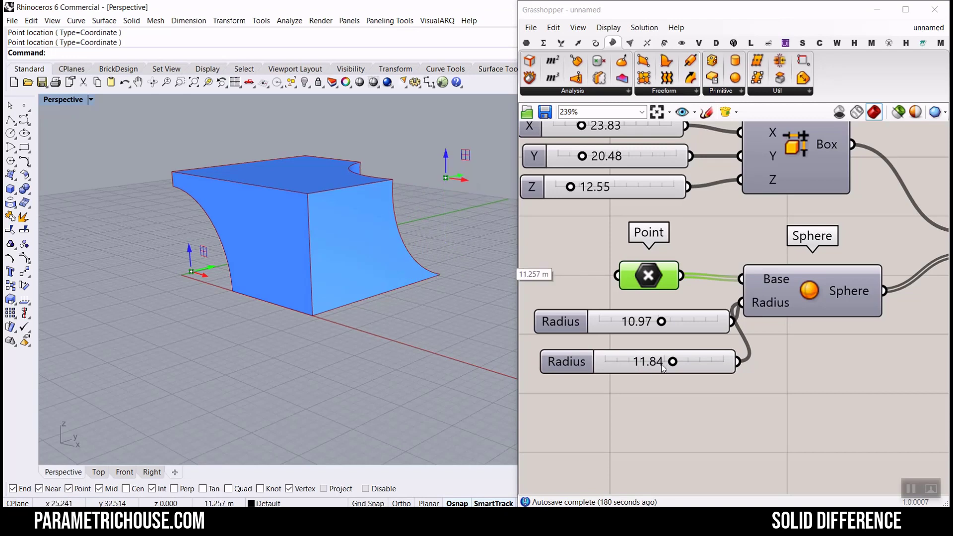
left_click_drag(674, 363, 658, 363)
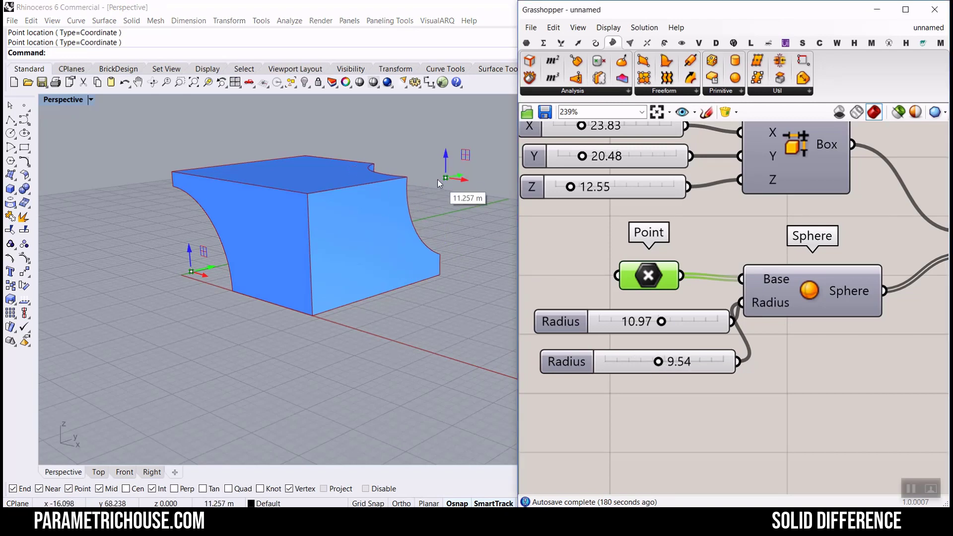
right_click_drag(437, 179, 448, 227)
left_click_drag(472, 134, 368, 191)
Step: Reduce the first sphere's radius to 9.94 to resize the front hollow
right_click_drag(367, 192, 419, 168)
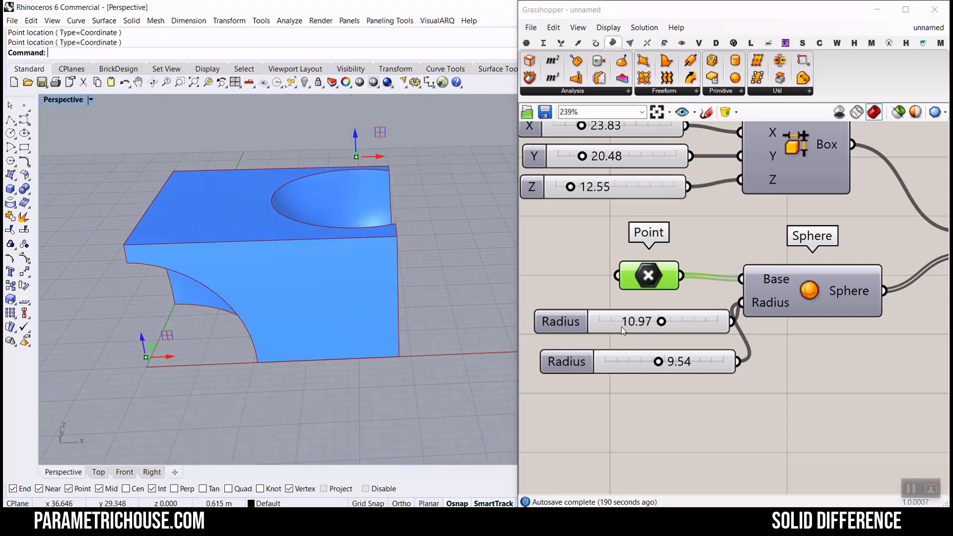
right_click_drag(311, 318, 295, 404)
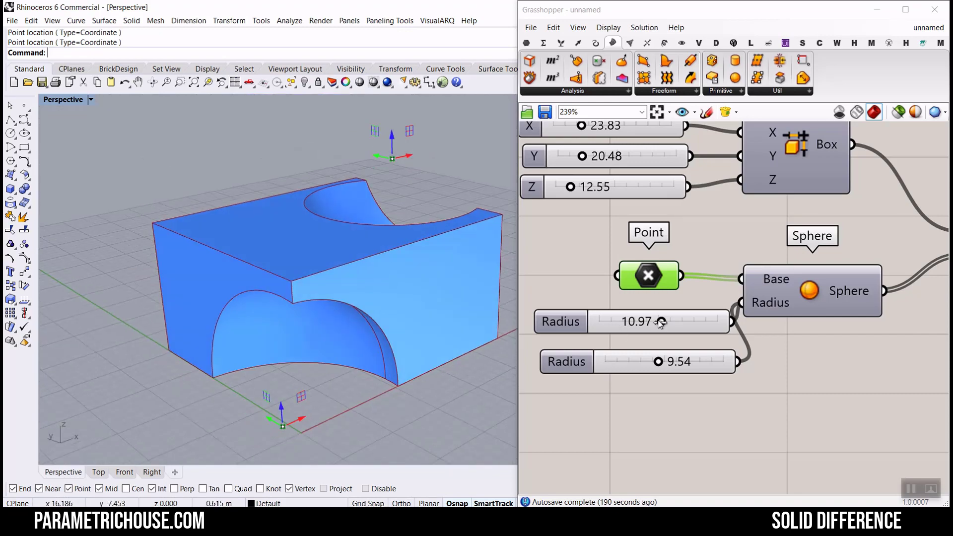
mouse_move(660, 323)
left_mouse_down()
mouse_move(621, 321)
mouse_move(661, 327)
left_mouse_up()
scroll(293, 298, "up", 3)
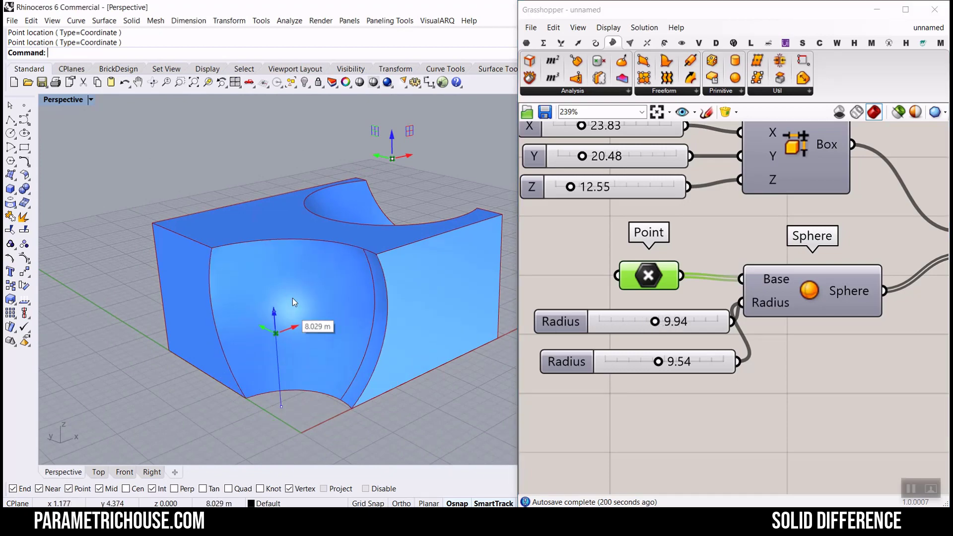
Step: Drag the corner point with the gumball to reshape the front spherical bite
right_click_drag(293, 299, 318, 302)
scroll(271, 285, "down", 3)
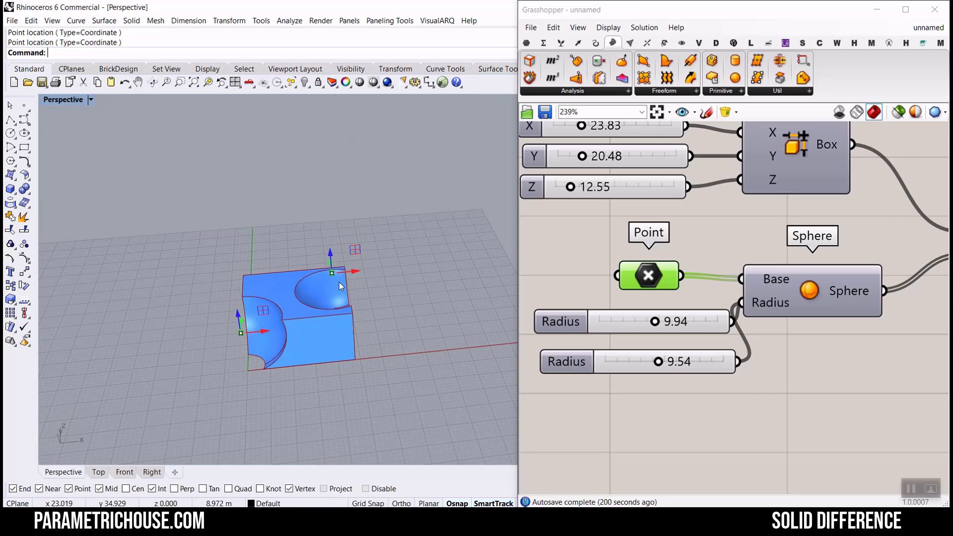
scroll(333, 311, "up", 3)
left_click_drag(172, 336, 210, 421)
mouse_move(209, 421)
right_mouse_down()
mouse_move(312, 404)
mouse_move(210, 418)
right_mouse_up()
Step: Bake the Solid Difference result into the Rhino document with default attributes
scroll(725, 223, "down", 3)
scroll(749, 273, "up", 3)
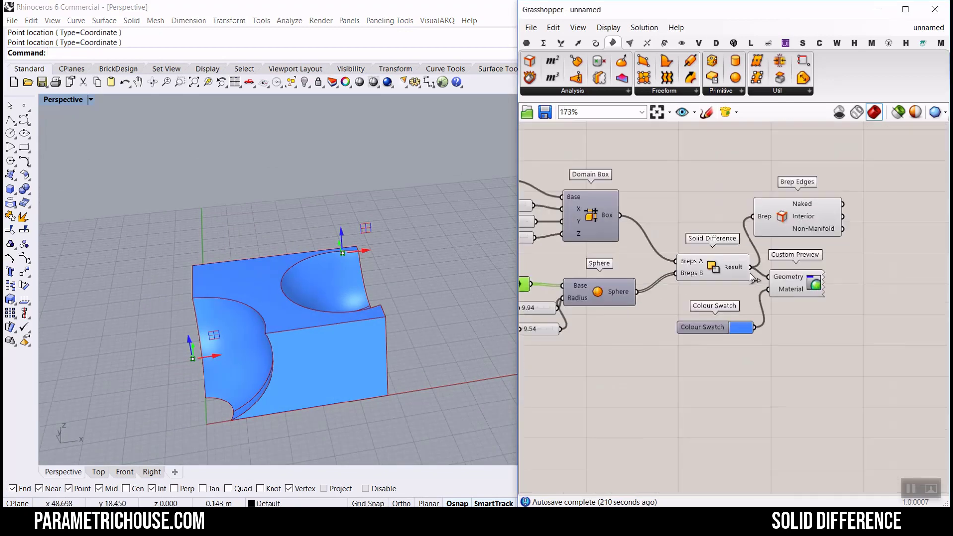
right_click(728, 266)
left_click(749, 287)
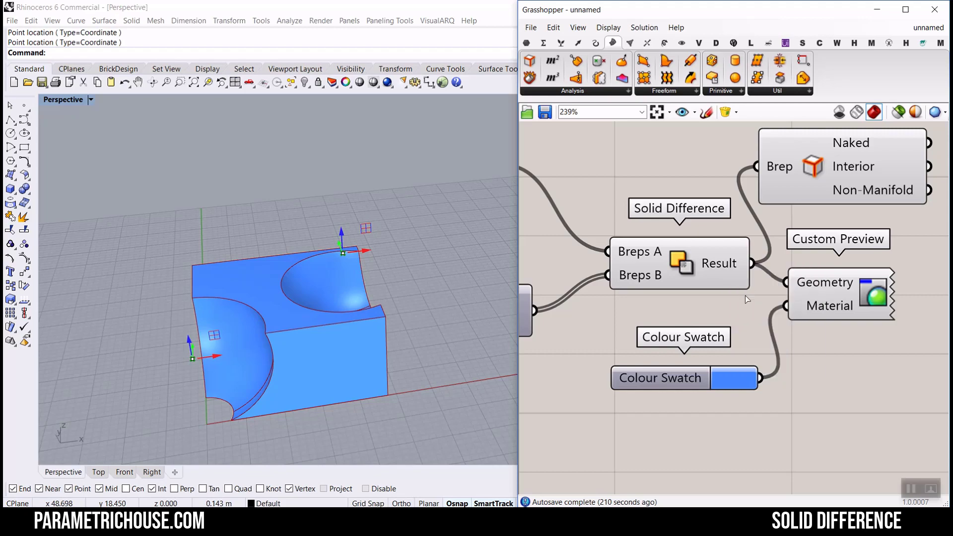
left_click(754, 403)
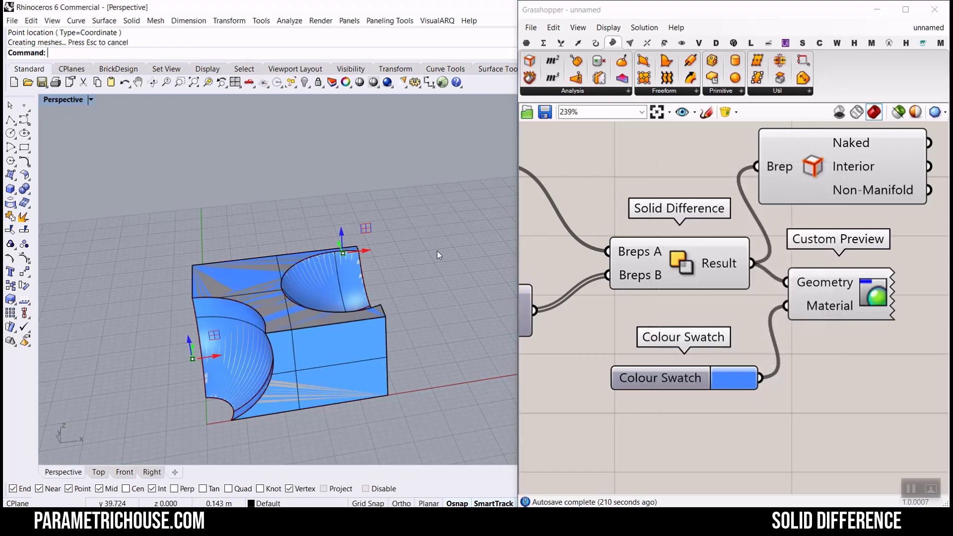
Step: Move the baked grey box beside the blue preview and view both together
scroll(437, 251, "down", 3)
left_click_drag(377, 338, 260, 340)
key("Escape")
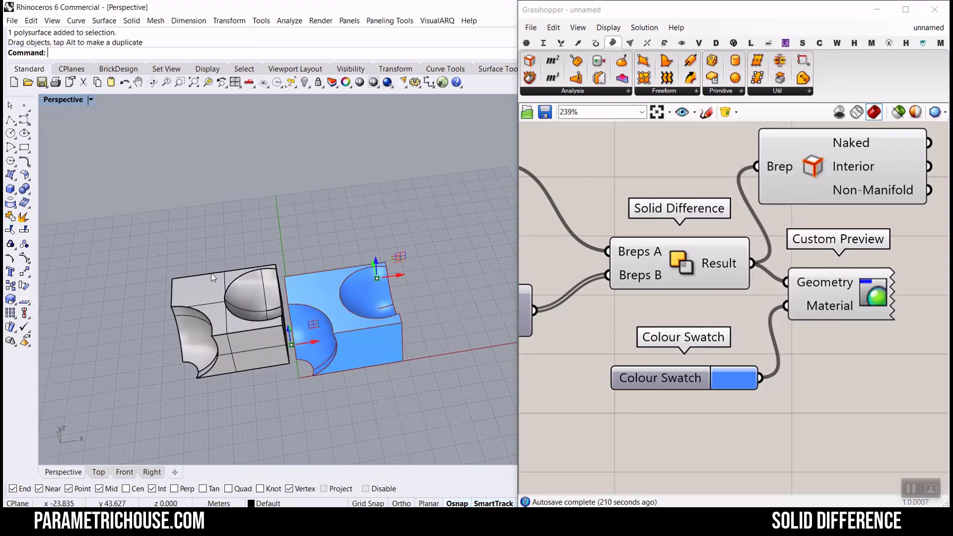
scroll(383, 232, "up", 3)
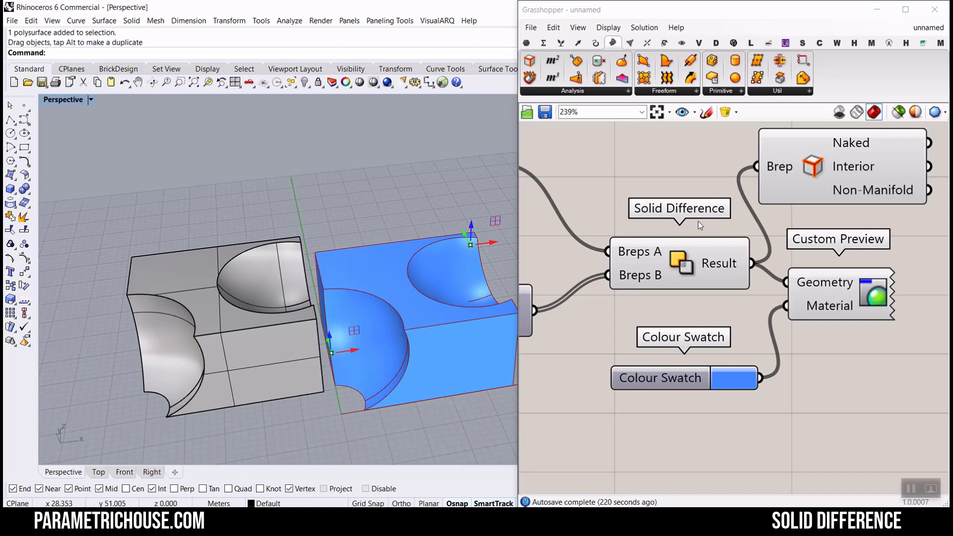
left_click(605, 181)
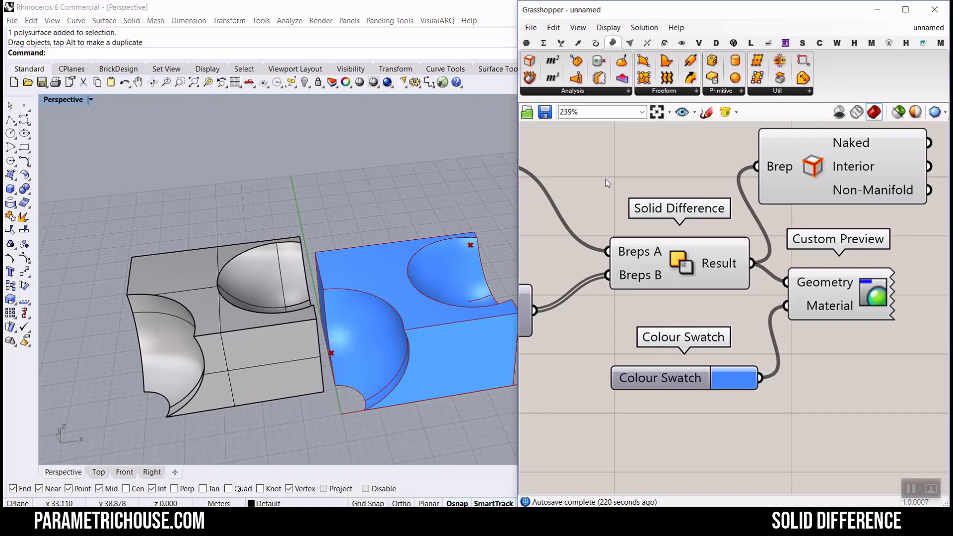
right_click_drag(415, 251, 419, 283)
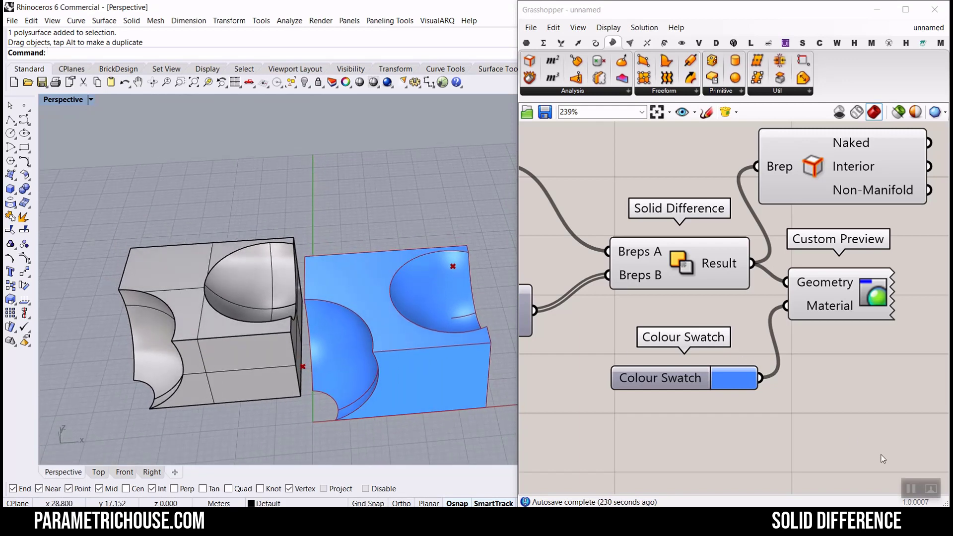